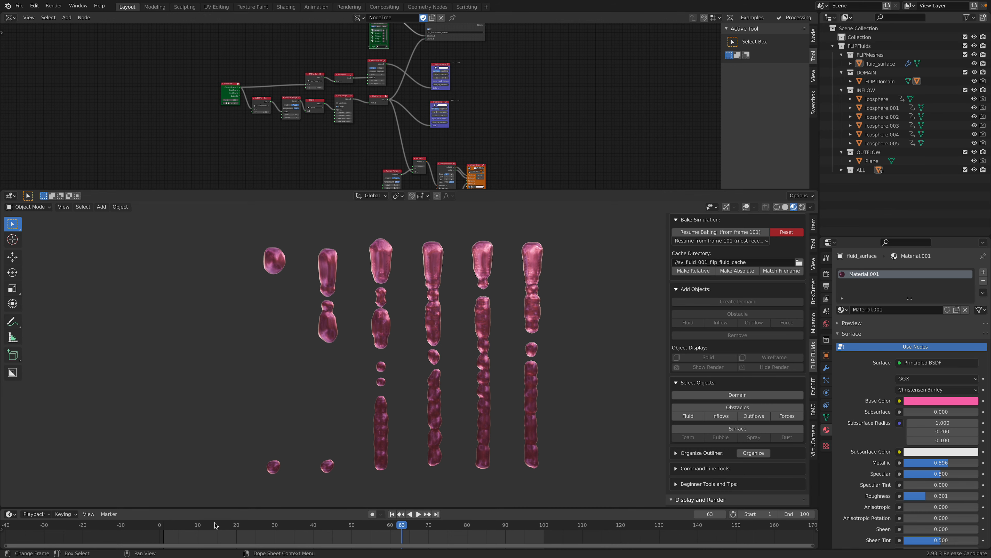
- Go to frame 24 of the timeline and enlarge the node editor to inspect the Sverchok node tree
{"action": "left_click", "coordinate": [170, 528]}
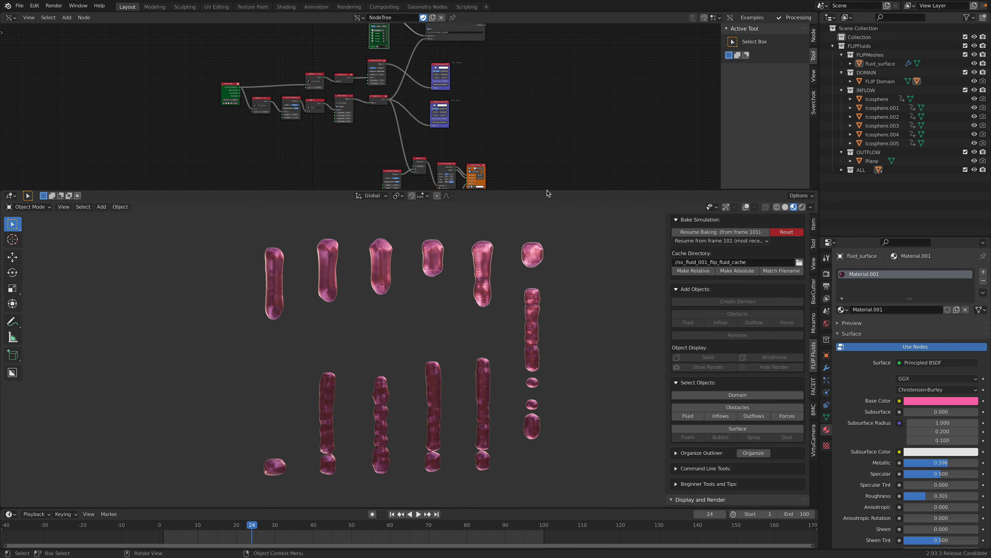
{"action": "left_click_drag", "start_coordinate": [549, 191], "coordinate": [546, 287]}
{"action": "scroll", "coordinate": [457, 203], "scroll_direction": "up", "scroll_amount": 4}
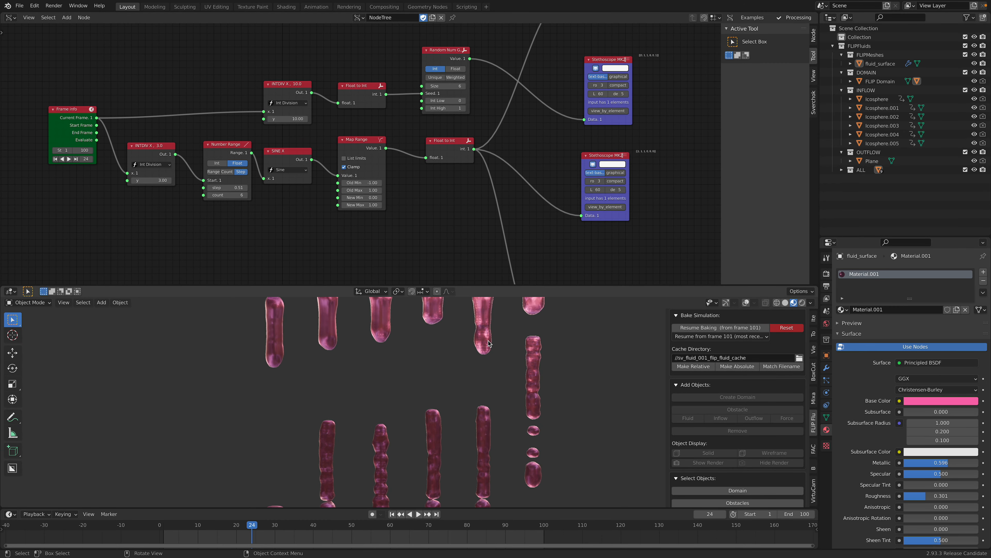
- Turn on the overlays and gizmos in the 3D viewport so the domain and inflow objects are shown
{"action": "scroll", "coordinate": [481, 351], "scroll_direction": "down", "scroll_amount": 3}
{"action": "left_click", "coordinate": [746, 303]}
{"action": "left_click", "coordinate": [726, 304]}
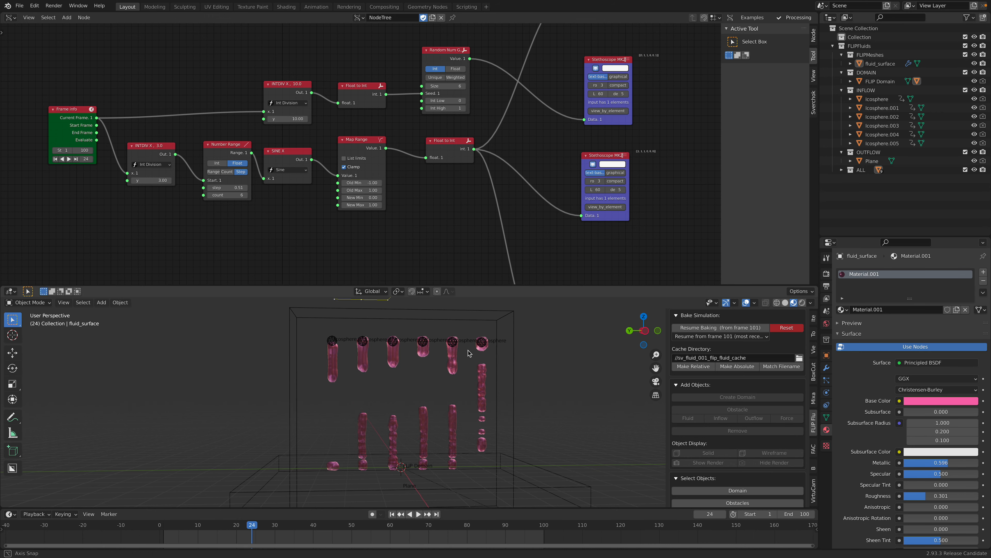
- Select the icospheres of the INFLOW collection one after another to identify the inflow objects, ending on Icosphere
{"action": "left_click", "coordinate": [338, 341]}
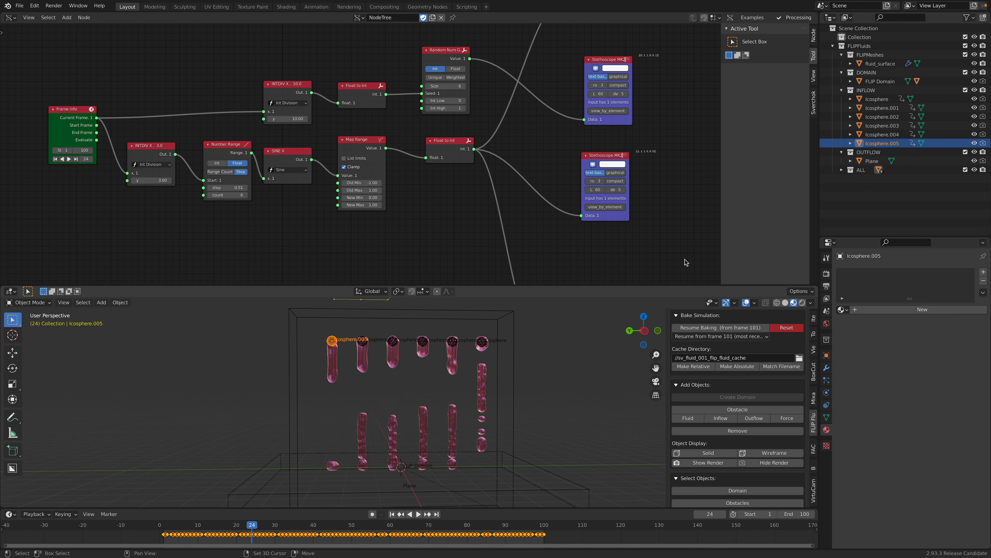
{"action": "left_click", "coordinate": [883, 100]}
{"action": "left_click", "coordinate": [883, 109]}
{"action": "left_click", "coordinate": [884, 117]}
{"action": "left_click", "coordinate": [883, 126]}
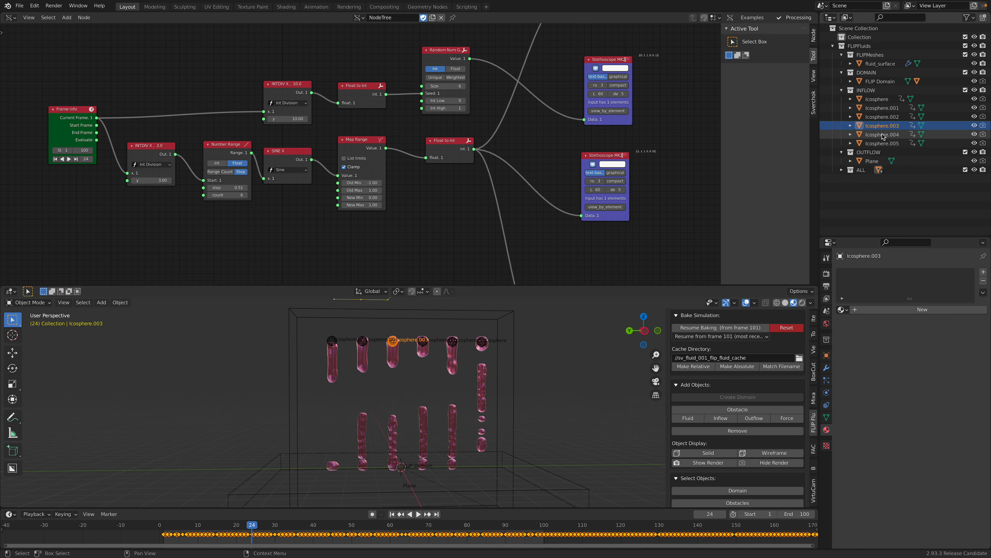
{"action": "left_click", "coordinate": [883, 144]}
{"action": "left_click", "coordinate": [883, 100]}
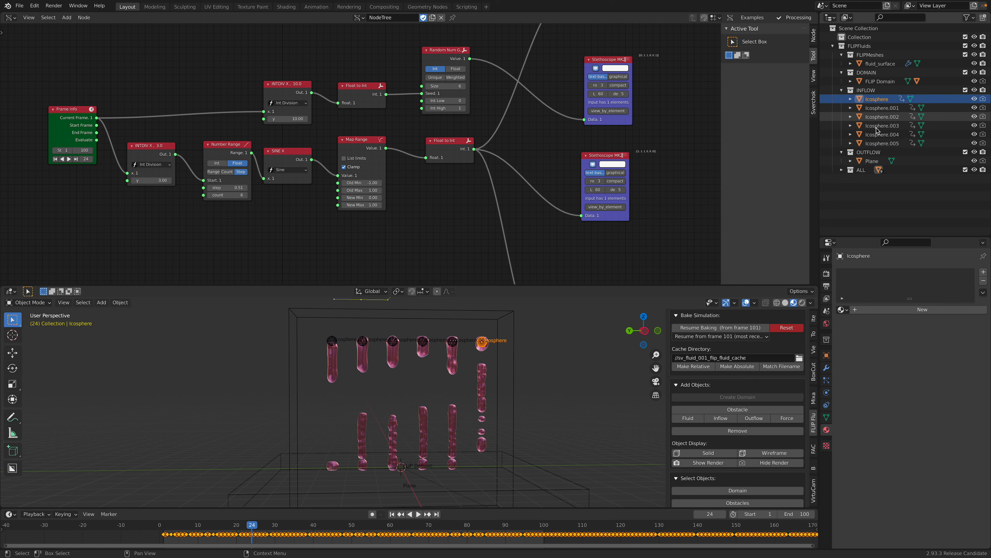
- Show the FLIP Fluid physics settings of Icosphere and step through the inflow objects to Icosphere.005, comparing their Enabled option
{"action": "middle_click_drag", "start_coordinate": [378, 387], "coordinate": [374, 386]}
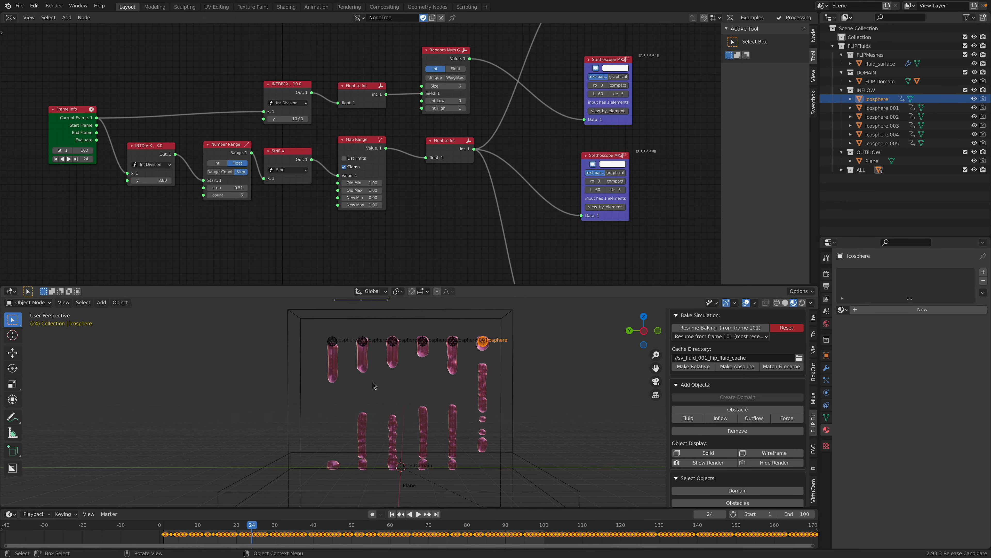
{"action": "left_click", "coordinate": [827, 394]}
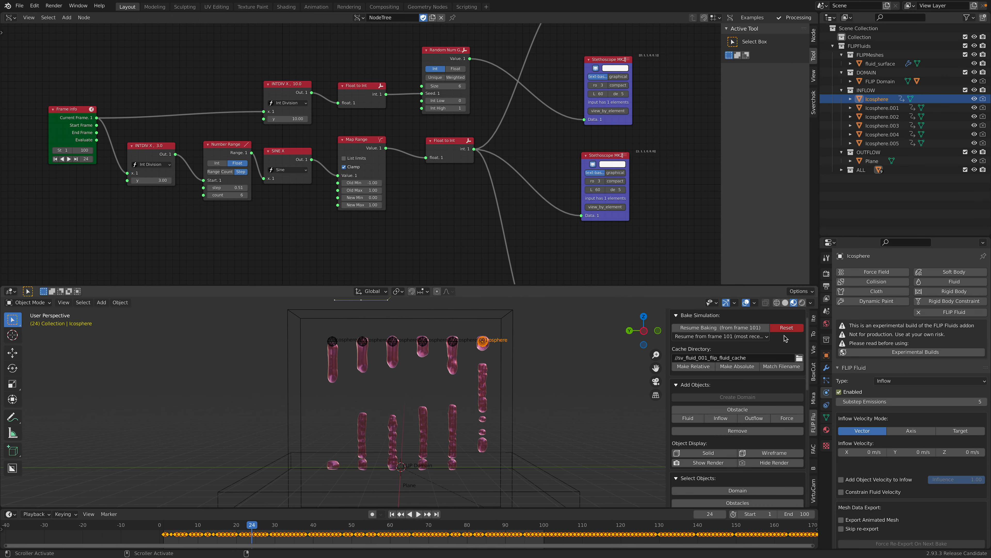
{"action": "middle_click_drag", "start_coordinate": [474, 118], "coordinate": [438, 203]}
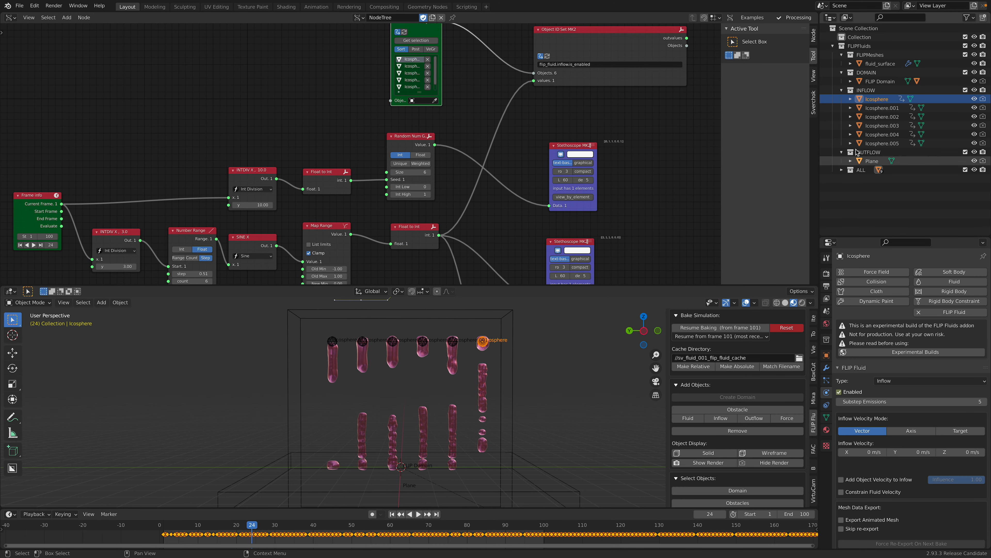
{"action": "key", "text": "Down"}
{"action": "key", "text": "Down"}
{"action": "key", "text": "Down"}
{"action": "key", "text": "Down"}
{"action": "key", "text": "Down"}
- Examine how Get Objects Data feeds the Object ID Set MK2 node and its flip_fluid.inflow.is_enabled property
{"action": "middle_click_drag", "start_coordinate": [462, 105], "coordinate": [493, 223]}
{"action": "left_click_drag", "start_coordinate": [435, 85], "coordinate": [427, 80]}
{"action": "middle_click_drag", "start_coordinate": [527, 133], "coordinate": [435, 111]}
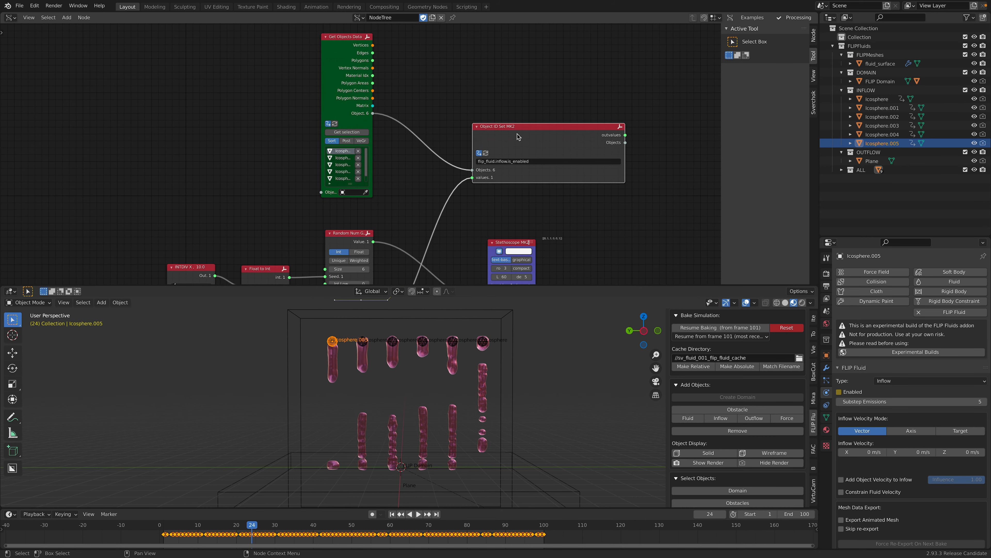
{"action": "left_click_drag", "start_coordinate": [518, 137], "coordinate": [513, 128]}
{"action": "scroll", "coordinate": [478, 126], "scroll_direction": "up", "scroll_amount": 3}
{"action": "middle_click_drag", "start_coordinate": [497, 151], "coordinate": [451, 191]}
{"action": "scroll", "coordinate": [431, 176], "scroll_direction": "down", "scroll_amount": 1}
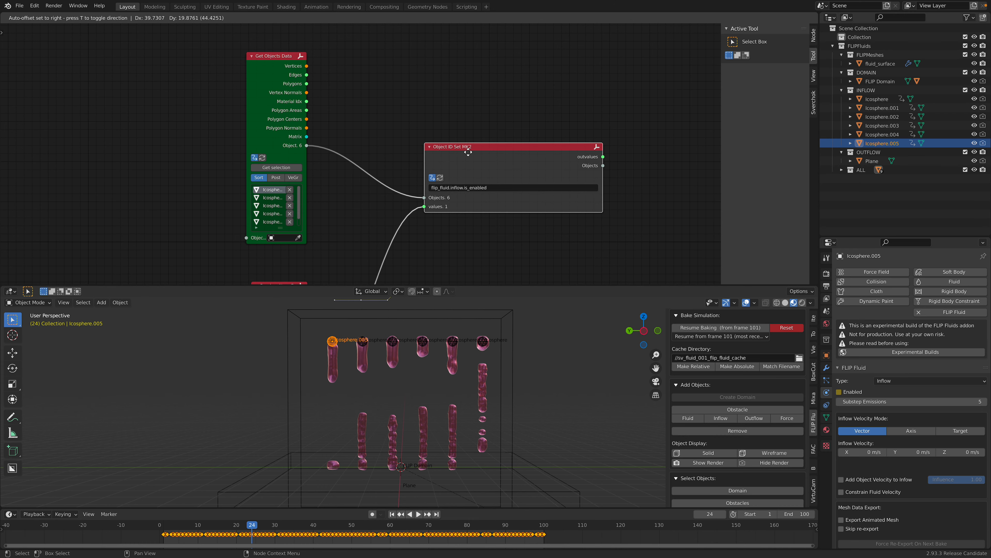
{"action": "scroll", "coordinate": [471, 152], "scroll_direction": "up", "scroll_amount": 2}
{"action": "scroll", "coordinate": [490, 165], "scroll_direction": "up", "scroll_amount": 2}
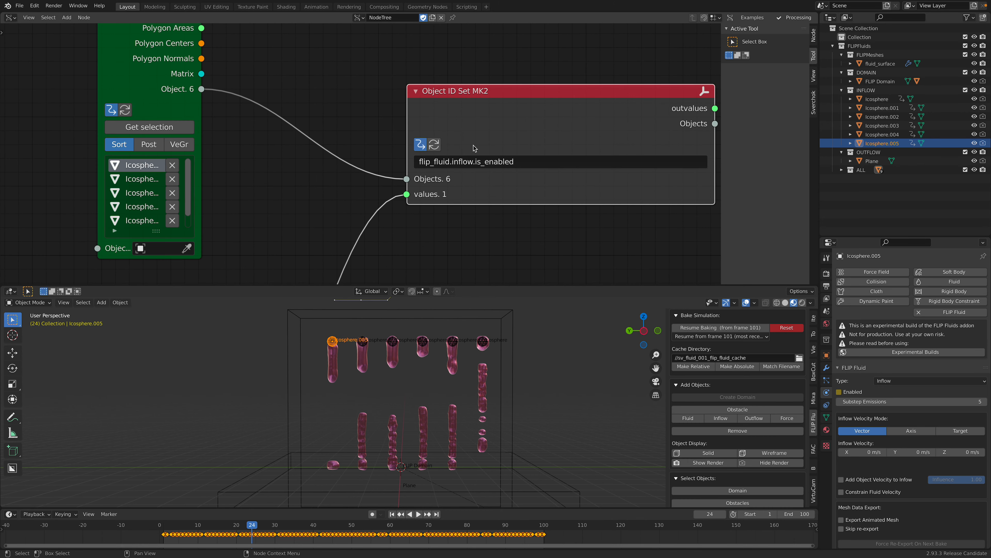
{"action": "scroll", "coordinate": [489, 186], "scroll_direction": "down", "scroll_amount": 3}
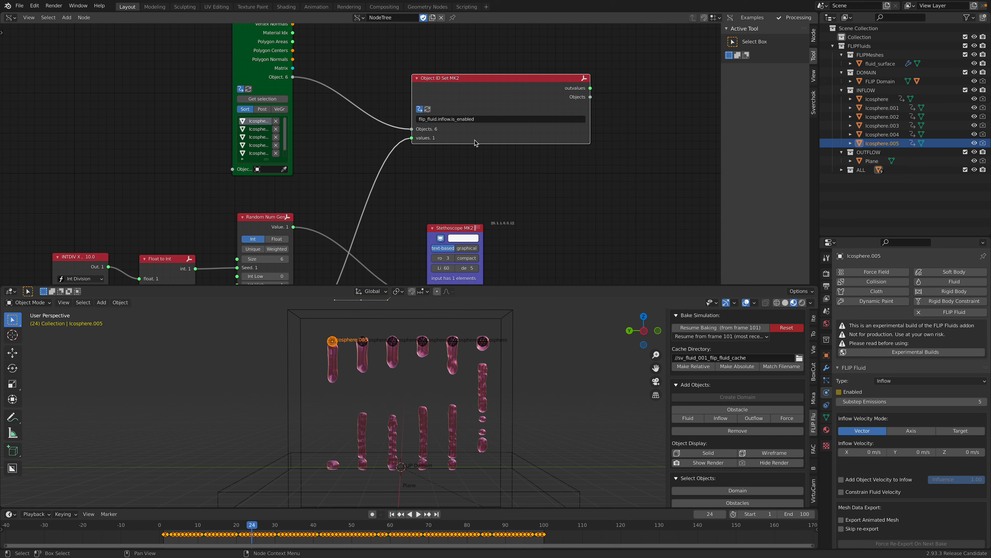
- Enlarge the 3D viewport and select the FLIP Domain to inspect the simulation box and its settings
{"action": "middle_click_drag", "start_coordinate": [432, 197], "coordinate": [533, 128]}
{"action": "scroll", "coordinate": [507, 172], "scroll_direction": "down", "scroll_amount": 3}
{"action": "middle_click_drag", "start_coordinate": [503, 178], "coordinate": [577, 117]}
{"action": "middle_click_drag", "start_coordinate": [515, 326], "coordinate": [514, 327]}
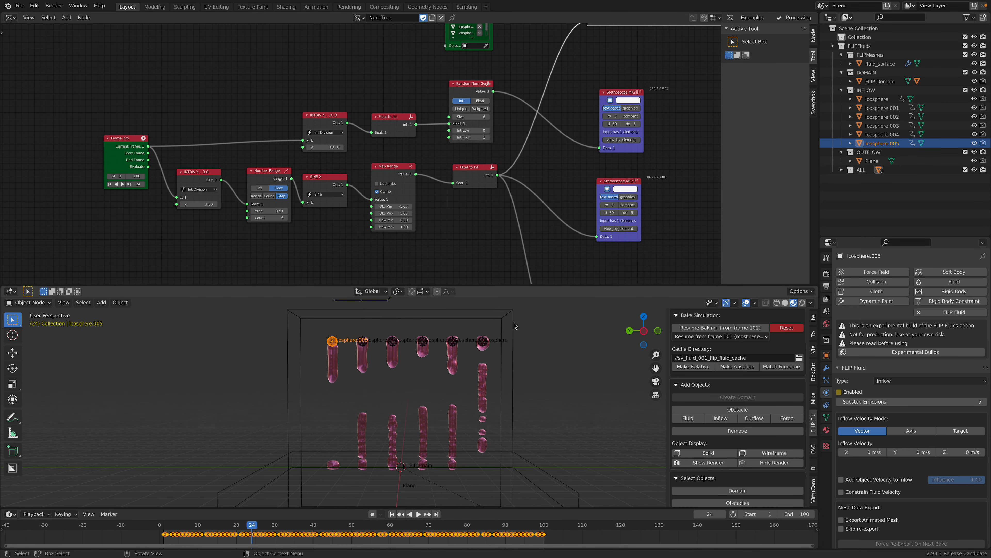
{"action": "left_click_drag", "start_coordinate": [526, 285], "coordinate": [524, 166]}
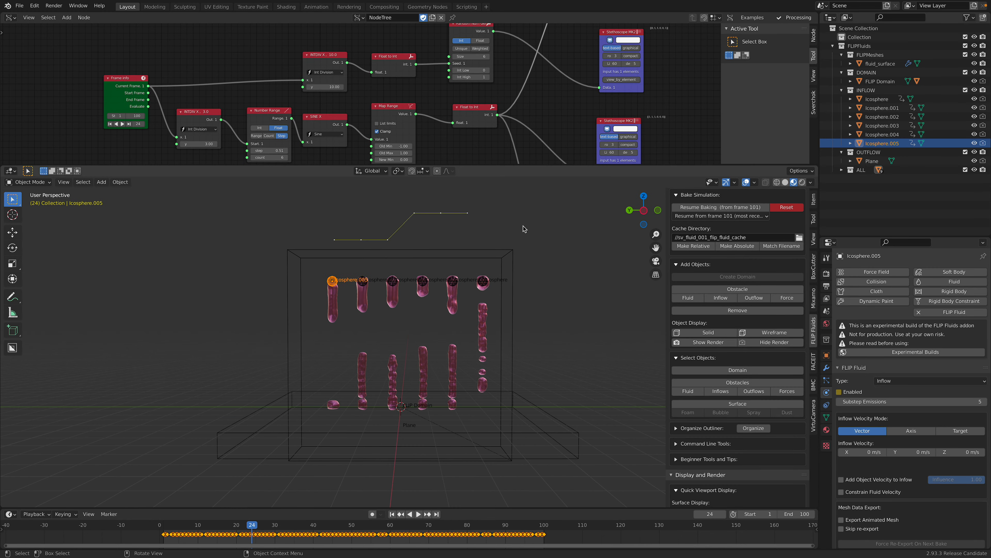
{"action": "left_click", "coordinate": [508, 252]}
{"action": "middle_click_drag", "start_coordinate": [508, 252], "coordinate": [492, 307]}
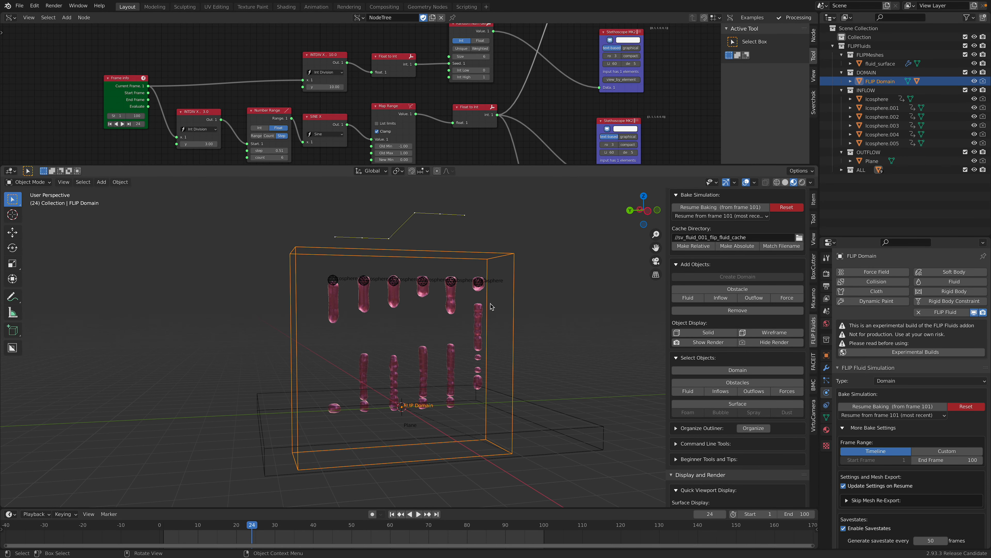
- Select the outflow Plane beneath the domain and inspect it from different angles
{"action": "left_click", "coordinate": [536, 407]}
{"action": "middle_click_drag", "start_coordinate": [536, 407], "coordinate": [519, 403]}
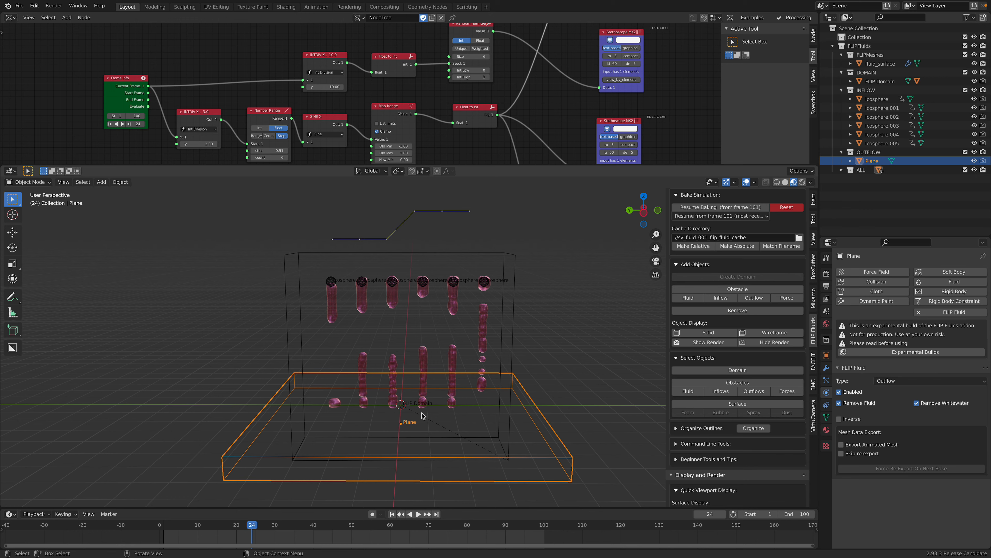
{"action": "middle_click_drag", "start_coordinate": [534, 332], "coordinate": [510, 353]}
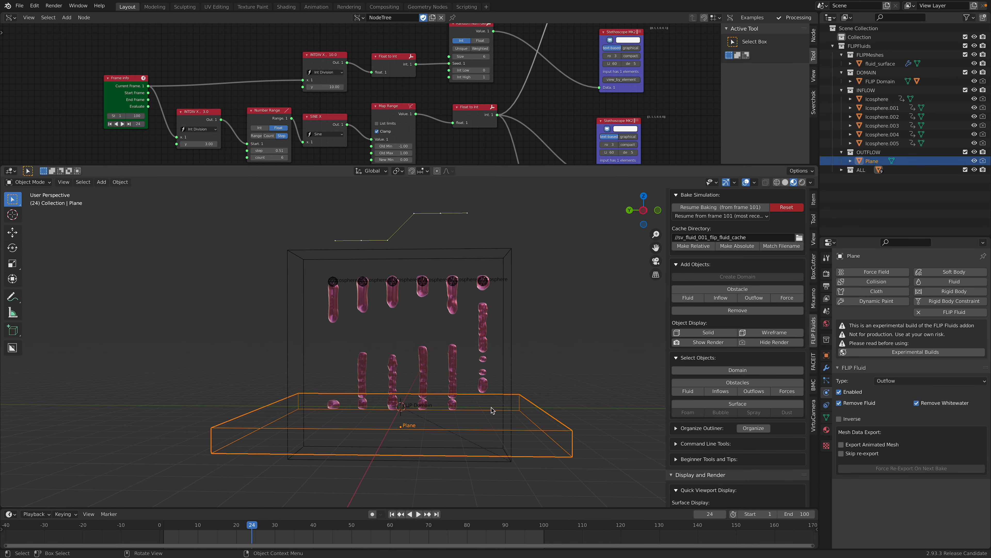
{"action": "middle_click_drag", "start_coordinate": [492, 410], "coordinate": [488, 420]}
- Play the baked simulation to watch the fluid fall into the outflow, and stop the playback
{"action": "key", "text": "space"}
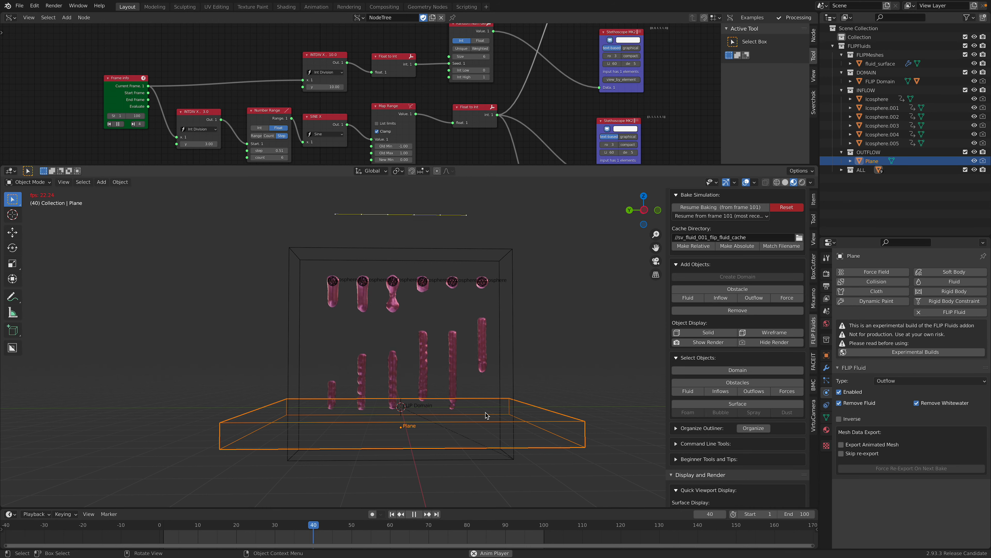
{"action": "middle_click_drag", "start_coordinate": [486, 417], "coordinate": [473, 427]}
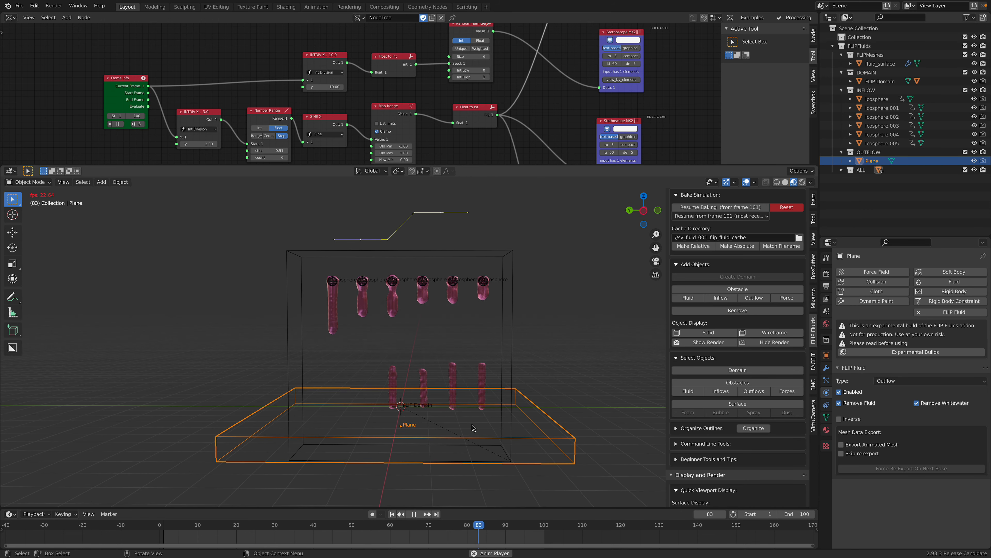
{"action": "key", "text": "space"}
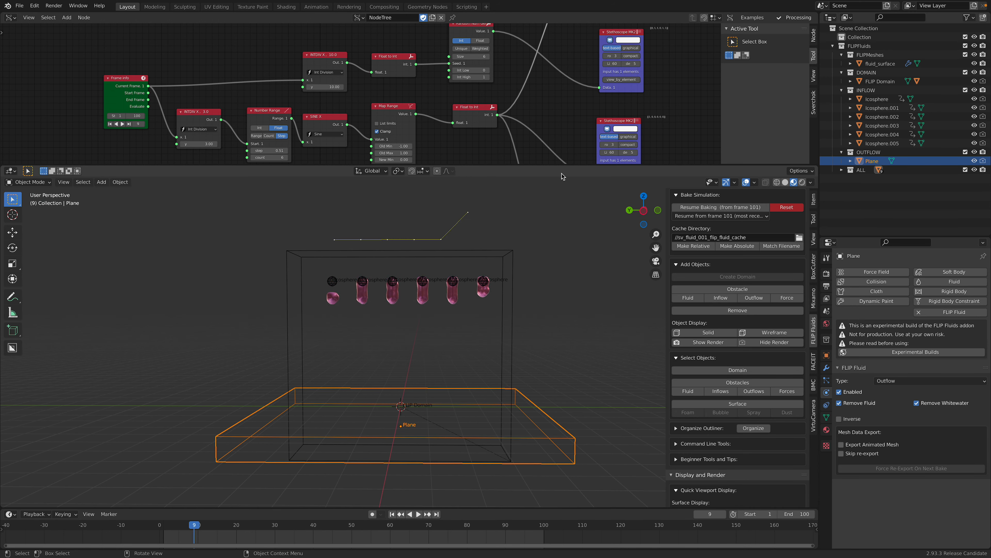
- Enlarge the node editor, examine the Number Range, Vector in, UV Connection and Viewer Draw chain, and toggle Viewer Draw's display
{"action": "left_click_drag", "start_coordinate": [562, 167], "coordinate": [562, 261]}
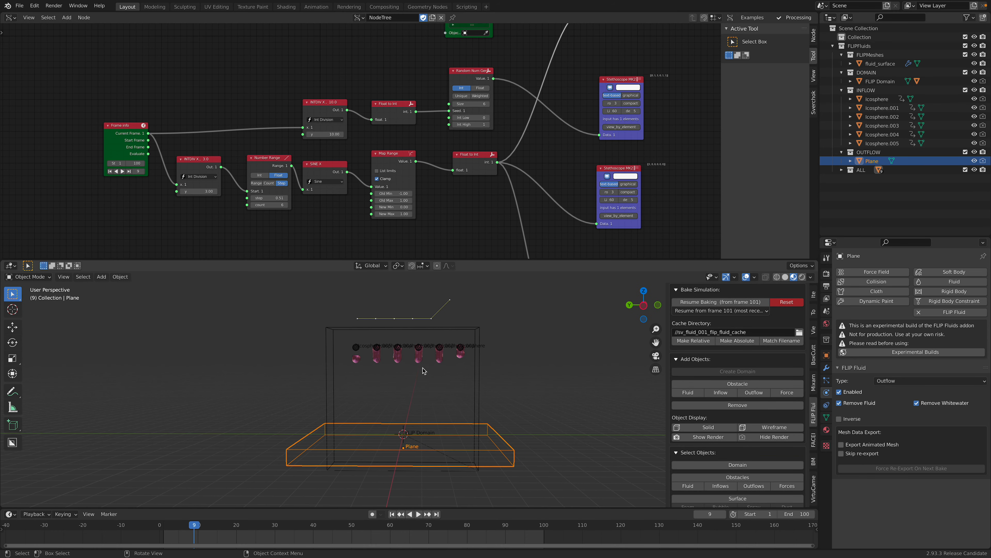
{"action": "scroll", "coordinate": [417, 363], "scroll_direction": "up", "scroll_amount": 2}
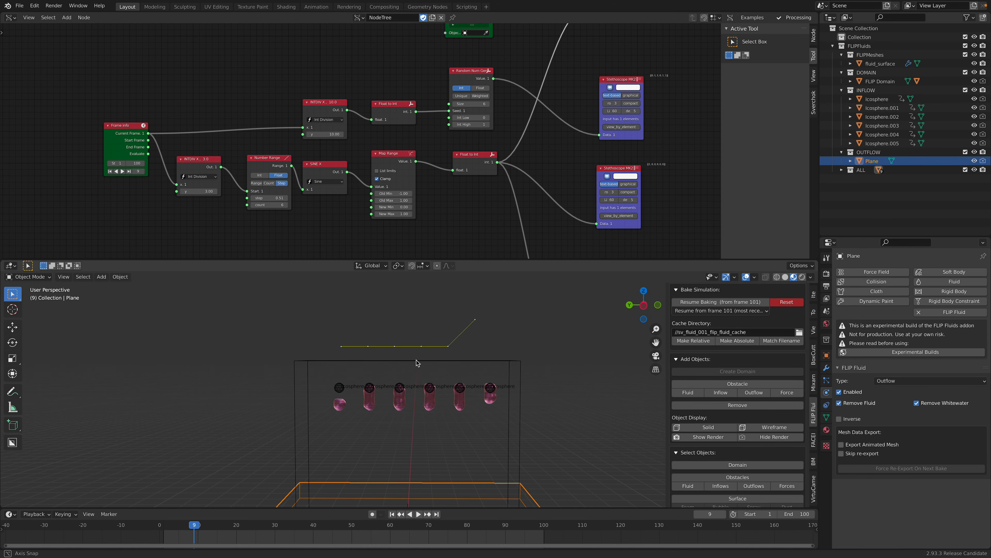
{"action": "scroll", "coordinate": [220, 139], "scroll_direction": "up", "scroll_amount": 2}
{"action": "middle_click_drag", "start_coordinate": [510, 164], "coordinate": [350, 142]}
{"action": "scroll", "coordinate": [350, 143], "scroll_direction": "down", "scroll_amount": 3}
{"action": "middle_click_drag", "start_coordinate": [455, 243], "coordinate": [454, 110]}
{"action": "scroll", "coordinate": [454, 112], "scroll_direction": "up", "scroll_amount": 1}
{"action": "middle_click_drag", "start_coordinate": [452, 161], "coordinate": [417, 88]}
{"action": "scroll", "coordinate": [417, 90], "scroll_direction": "up", "scroll_amount": 1}
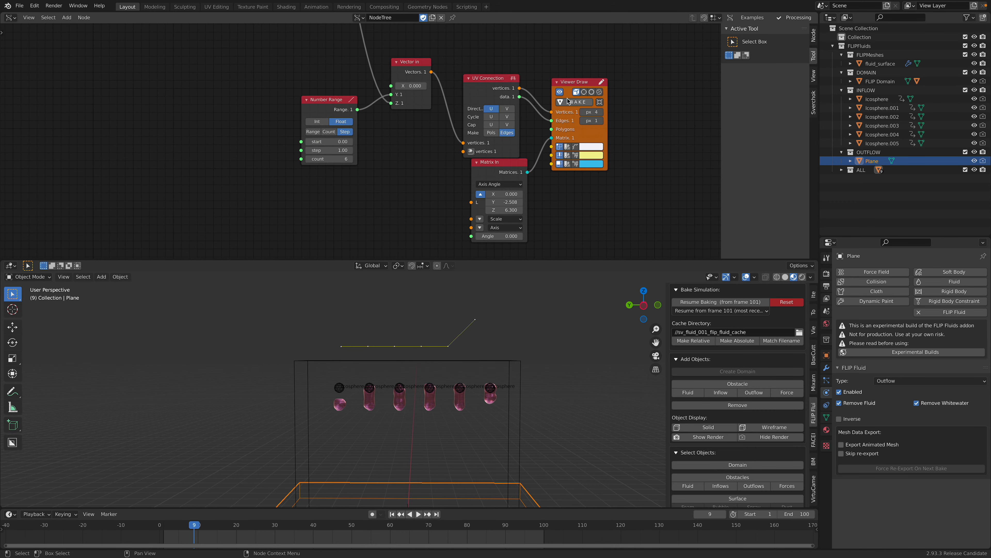
{"action": "left_click", "coordinate": [562, 92]}
- Shift the Frame info node and the INTDIV X, 3.0 node farther from the Number Range node, and inspect the integer division
{"action": "scroll", "coordinate": [358, 67], "scroll_direction": "down", "scroll_amount": 4}
{"action": "middle_click_drag", "start_coordinate": [226, 59], "coordinate": [499, 247]}
{"action": "scroll", "coordinate": [324, 149], "scroll_direction": "up", "scroll_amount": 1}
{"action": "mouse_move", "coordinate": [311, 132]}
{"action": "middle_mouse_down"}
{"action": "mouse_move", "coordinate": [288, 151]}
{"action": "mouse_move", "coordinate": [244, 138]}
{"action": "middle_mouse_up"}
{"action": "left_click_drag", "start_coordinate": [197, 114], "coordinate": [157, 106]}
{"action": "left_click_drag", "start_coordinate": [265, 151], "coordinate": [247, 148]}
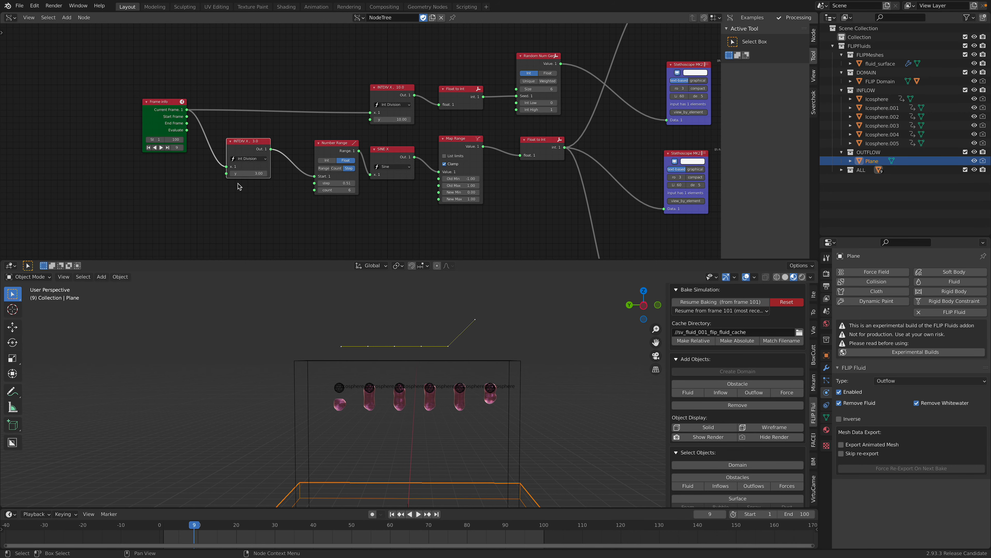
{"action": "scroll", "coordinate": [249, 172], "scroll_direction": "up", "scroll_amount": 2}
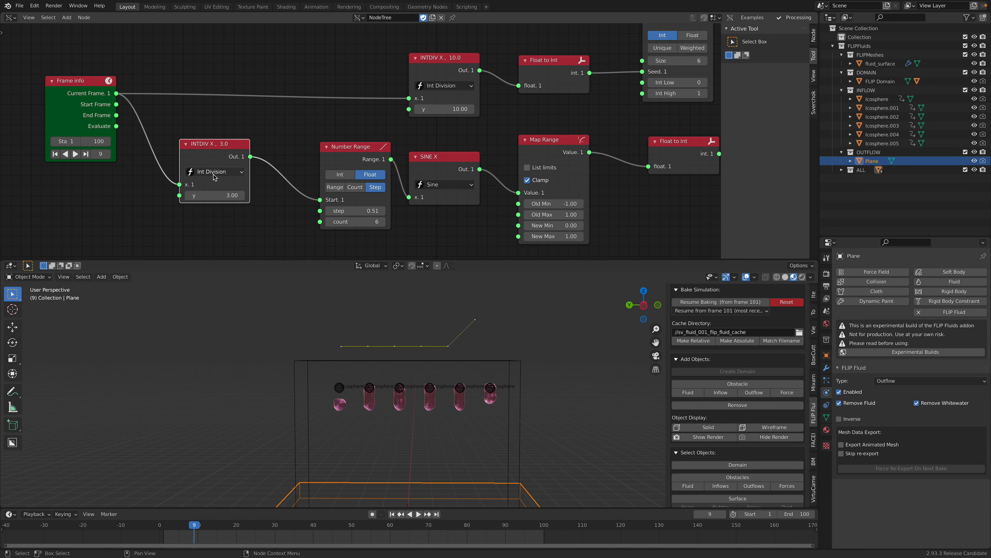
{"action": "scroll", "coordinate": [226, 182], "scroll_direction": "down", "scroll_amount": 1}
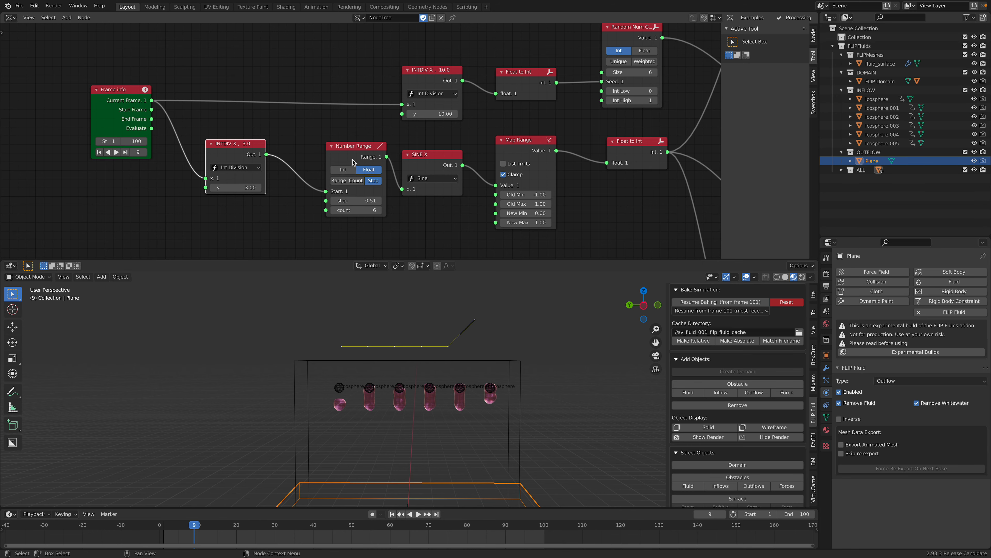
- Reposition the Number Range, SINE X and Map Range nodes along the sine branch of the node tree
{"action": "left_click_drag", "start_coordinate": [354, 161], "coordinate": [329, 173]}
{"action": "scroll", "coordinate": [339, 168], "scroll_direction": "down", "scroll_amount": 1}
{"action": "middle_click_drag", "start_coordinate": [345, 176], "coordinate": [279, 144]}
{"action": "scroll", "coordinate": [367, 150], "scroll_direction": "down", "scroll_amount": 2}
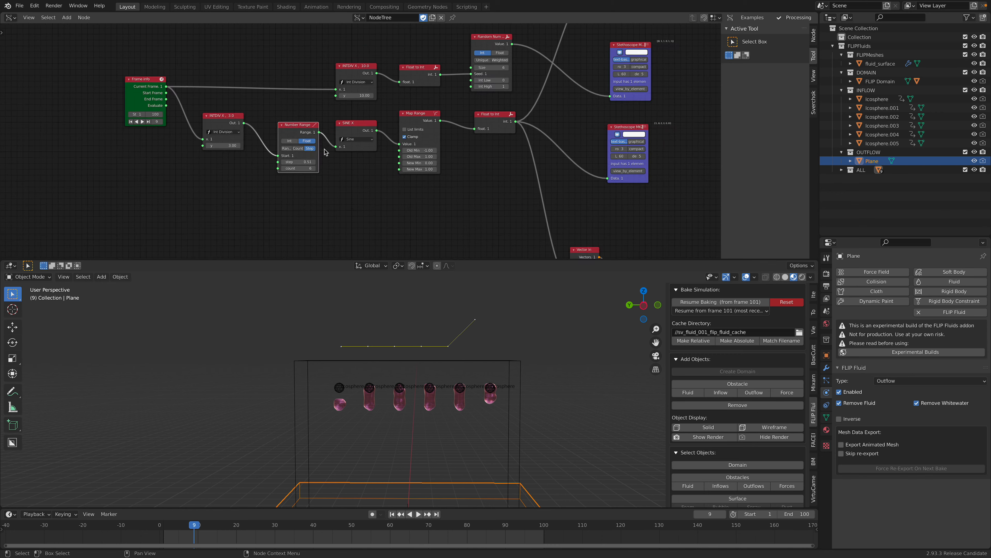
{"action": "middle_click_drag", "start_coordinate": [372, 150], "coordinate": [342, 147]}
{"action": "scroll", "coordinate": [359, 140], "scroll_direction": "up", "scroll_amount": 1}
{"action": "left_click_drag", "start_coordinate": [229, 119], "coordinate": [260, 122]}
{"action": "left_click_drag", "start_coordinate": [326, 123], "coordinate": [326, 135]}
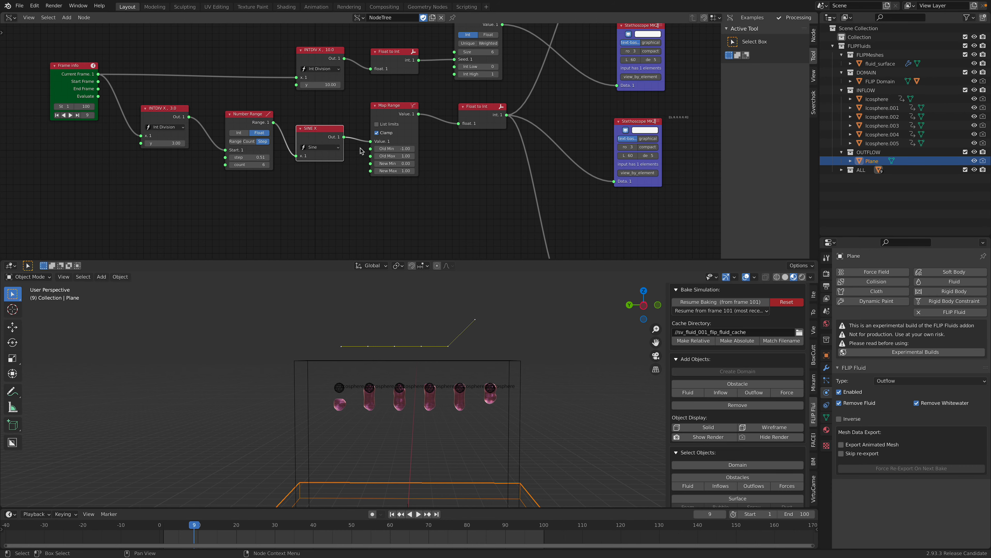
{"action": "left_click_drag", "start_coordinate": [389, 115], "coordinate": [390, 129]}
- Play the animation while watching the 0 and 1 list at the sine branch's Stethoscope MK2 node, and stop it
{"action": "scroll", "coordinate": [402, 140], "scroll_direction": "up", "scroll_amount": 1}
{"action": "middle_click_drag", "start_coordinate": [418, 143], "coordinate": [281, 174]}
{"action": "middle_click_drag", "start_coordinate": [376, 155], "coordinate": [336, 150]}
{"action": "scroll", "coordinate": [362, 151], "scroll_direction": "down", "scroll_amount": 2}
{"action": "scroll", "coordinate": [362, 152], "scroll_direction": "up", "scroll_amount": 2}
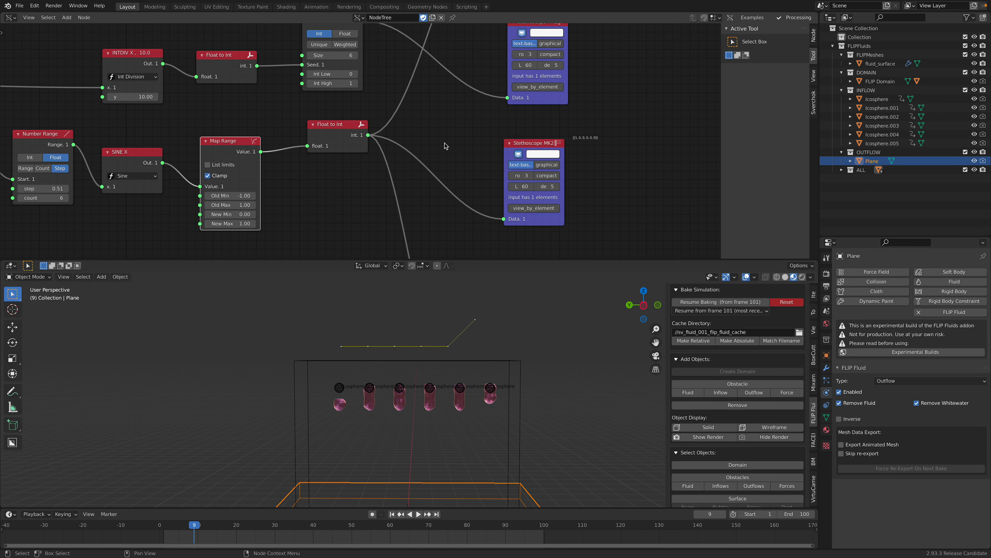
{"action": "scroll", "coordinate": [447, 146], "scroll_direction": "up", "scroll_amount": 1}
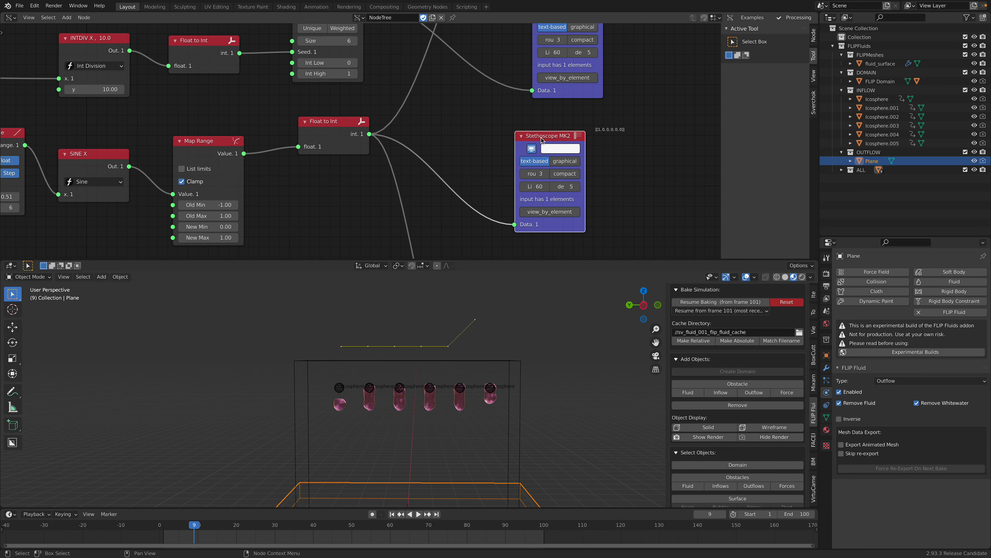
{"action": "key", "text": "space"}
{"action": "middle_click_drag", "start_coordinate": [548, 137], "coordinate": [448, 118]}
{"action": "scroll", "coordinate": [507, 143], "scroll_direction": "up", "scroll_amount": 2}
{"action": "scroll", "coordinate": [448, 118], "scroll_direction": "up", "scroll_amount": 1}
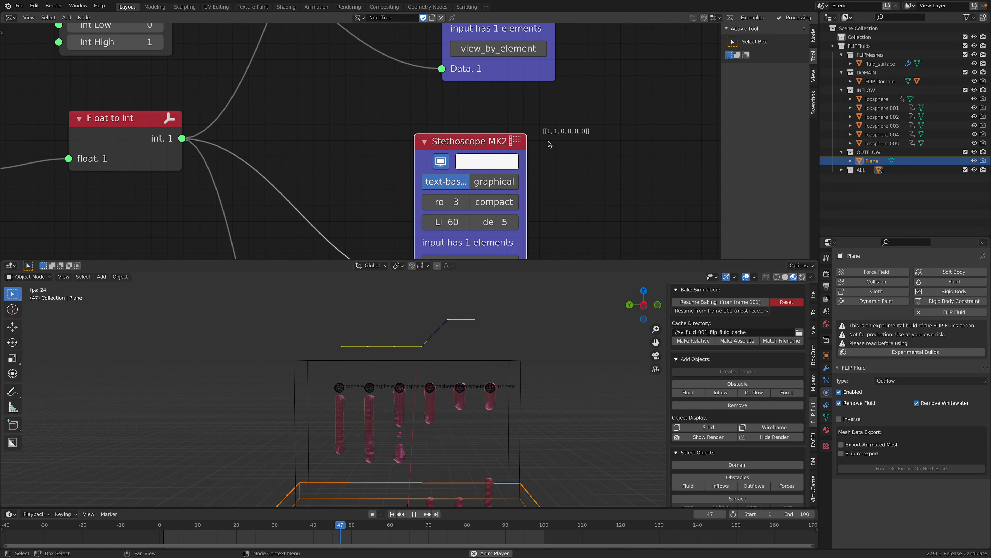
{"action": "scroll", "coordinate": [424, 361], "scroll_direction": "down", "scroll_amount": 2}
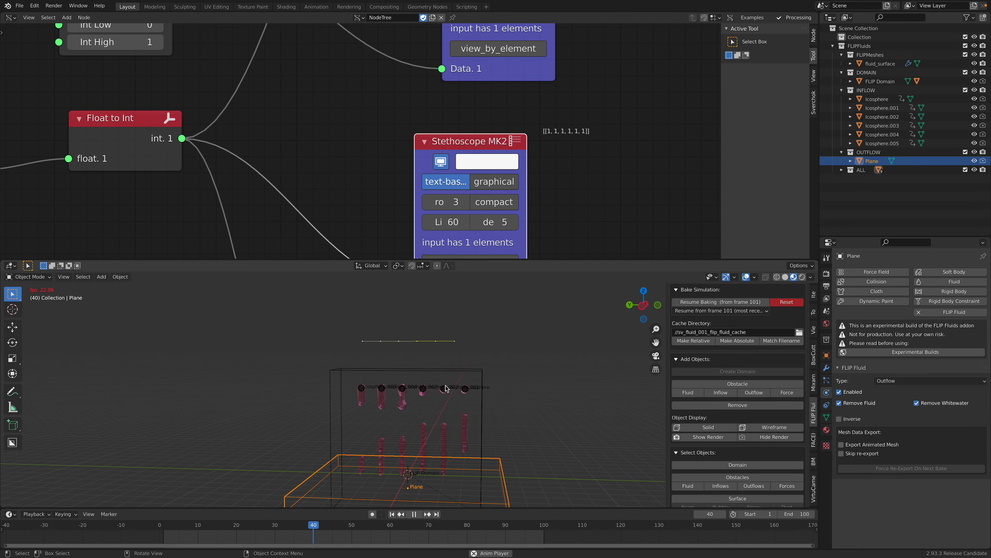
{"action": "key", "text": "space"}
- Reposition the two Stethoscope MK2 nodes of the sine and random branches slightly
{"action": "middle_click_drag", "start_coordinate": [378, 114], "coordinate": [380, 135]}
{"action": "scroll", "coordinate": [380, 135], "scroll_direction": "down", "scroll_amount": 1}
{"action": "left_click_drag", "start_coordinate": [475, 158], "coordinate": [470, 145]}
{"action": "scroll", "coordinate": [330, 132], "scroll_direction": "down", "scroll_amount": 2}
{"action": "middle_click_drag", "start_coordinate": [330, 132], "coordinate": [375, 197]}
{"action": "left_click_drag", "start_coordinate": [494, 74], "coordinate": [469, 55]}
- Reposition the Random Num Gen node and the Float to Int node feeding its seed
{"action": "scroll", "coordinate": [317, 100], "scroll_direction": "down", "scroll_amount": 3}
{"action": "middle_click_drag", "start_coordinate": [317, 100], "coordinate": [478, 127]}
{"action": "left_click_drag", "start_coordinate": [416, 103], "coordinate": [422, 90]}
{"action": "middle_click_drag", "start_coordinate": [225, 151], "coordinate": [368, 128]}
{"action": "left_click_drag", "start_coordinate": [333, 119], "coordinate": [333, 92]}
{"action": "left_click_drag", "start_coordinate": [428, 113], "coordinate": [422, 90]}
{"action": "middle_click_drag", "start_coordinate": [294, 122], "coordinate": [435, 124]}
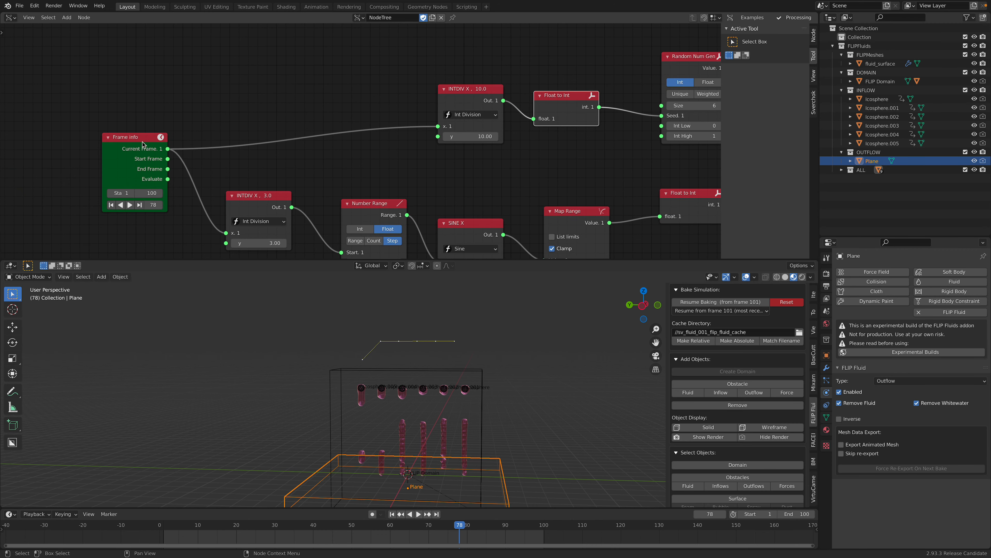
- Shift the Frame info and INTDIV X, 10.0 nodes left to space out the start of the random branch
{"action": "left_click_drag", "start_coordinate": [142, 142], "coordinate": [126, 138]}
{"action": "left_click_drag", "start_coordinate": [485, 101], "coordinate": [454, 102]}
{"action": "middle_click_drag", "start_coordinate": [445, 131], "coordinate": [348, 164]}
{"action": "scroll", "coordinate": [348, 149], "scroll_direction": "up", "scroll_amount": 1}
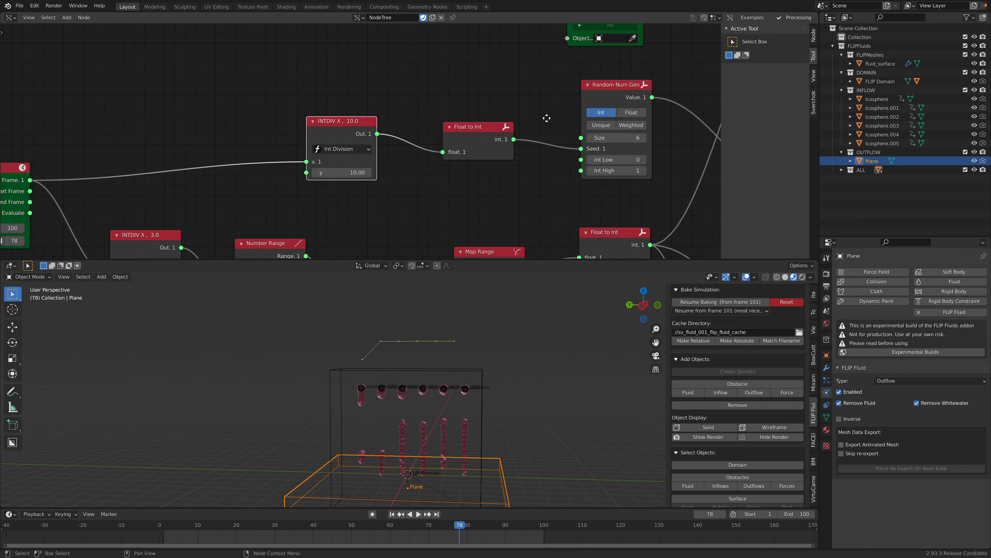
- Shift the Random Num Gen, Float to Int and INTDIV X, 10.0 nodes of the random branch slightly up and to the left
{"action": "middle_click_drag", "start_coordinate": [546, 118], "coordinate": [487, 118]}
{"action": "left_click_drag", "start_coordinate": [550, 88], "coordinate": [536, 82]}
{"action": "middle_click_drag", "start_coordinate": [529, 92], "coordinate": [514, 90]}
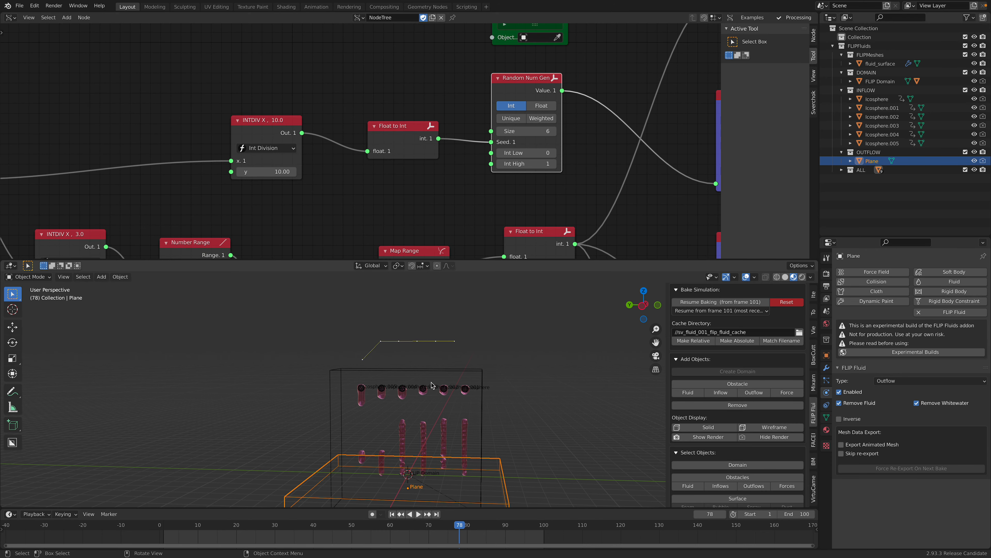
{"action": "middle_click_drag", "start_coordinate": [468, 174], "coordinate": [470, 177]}
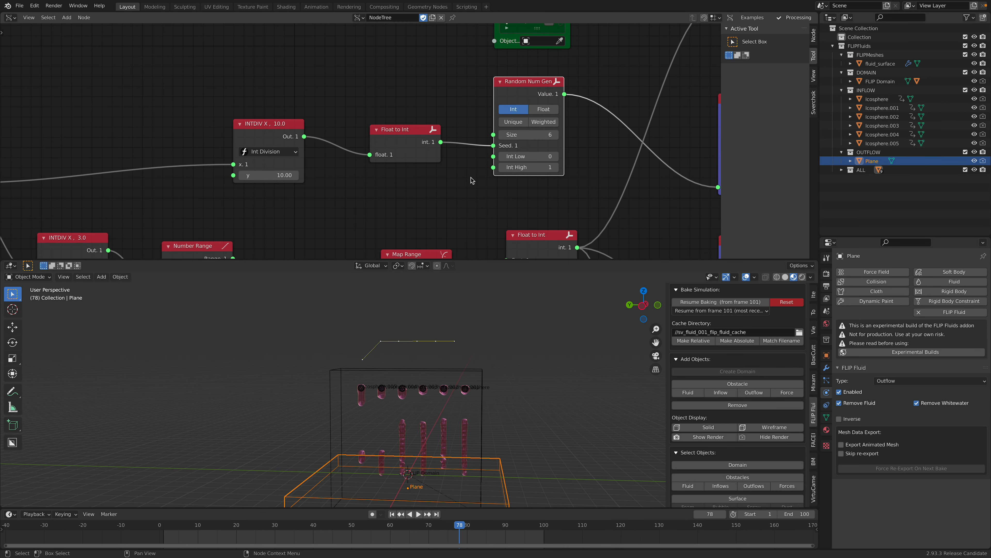
{"action": "middle_click_drag", "start_coordinate": [451, 144], "coordinate": [440, 139]}
{"action": "left_click_drag", "start_coordinate": [401, 133], "coordinate": [399, 123]}
{"action": "middle_click_drag", "start_coordinate": [321, 145], "coordinate": [392, 152]}
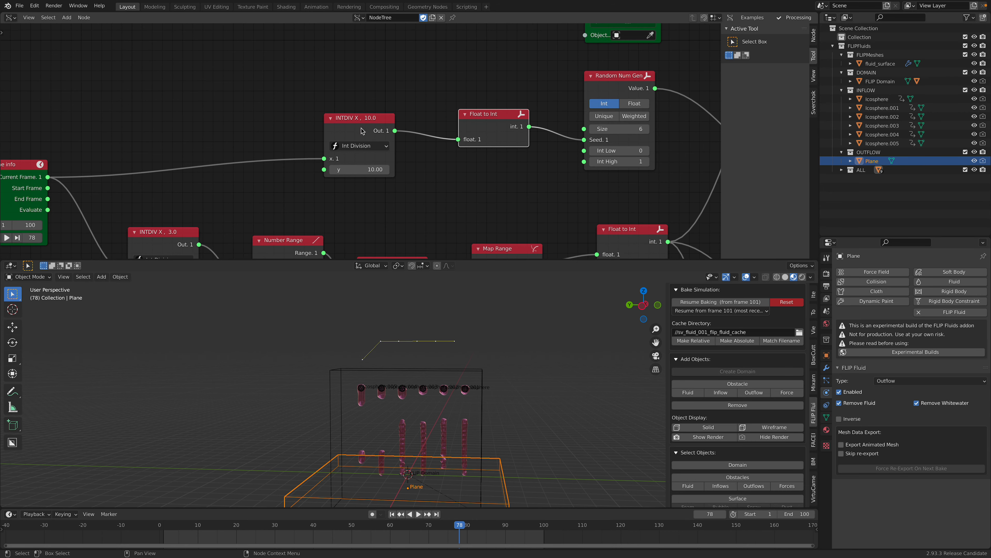
{"action": "left_click_drag", "start_coordinate": [361, 128], "coordinate": [350, 123]}
- Play the animation while watching the 0 and 1 list at the random branch's Stethoscope MK2 node, and stop it
{"action": "scroll", "coordinate": [385, 120], "scroll_direction": "down", "scroll_amount": 4}
{"action": "middle_click_drag", "start_coordinate": [466, 142], "coordinate": [296, 123]}
{"action": "middle_click_drag", "start_coordinate": [477, 126], "coordinate": [398, 166]}
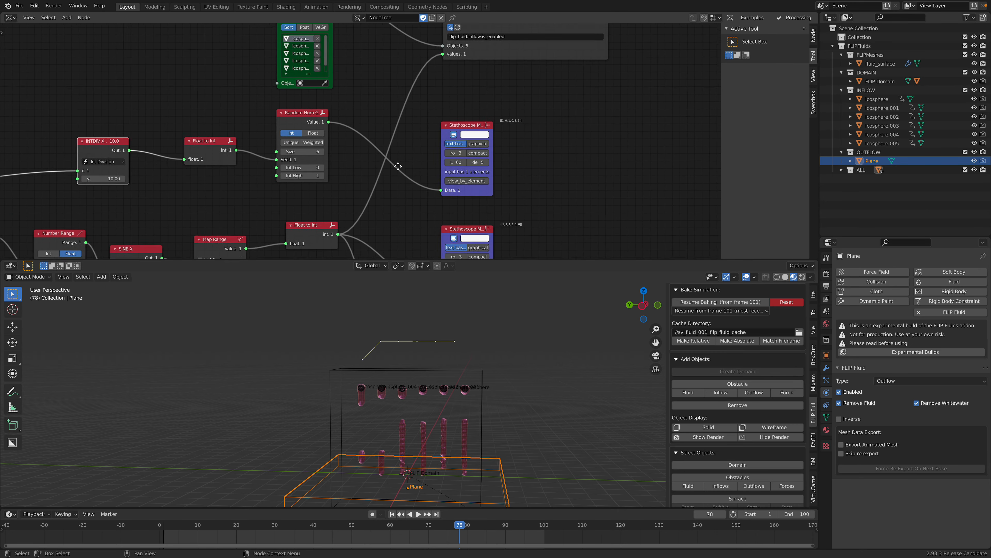
{"action": "scroll", "coordinate": [423, 160], "scroll_direction": "up", "scroll_amount": 3}
{"action": "key", "text": "space"}
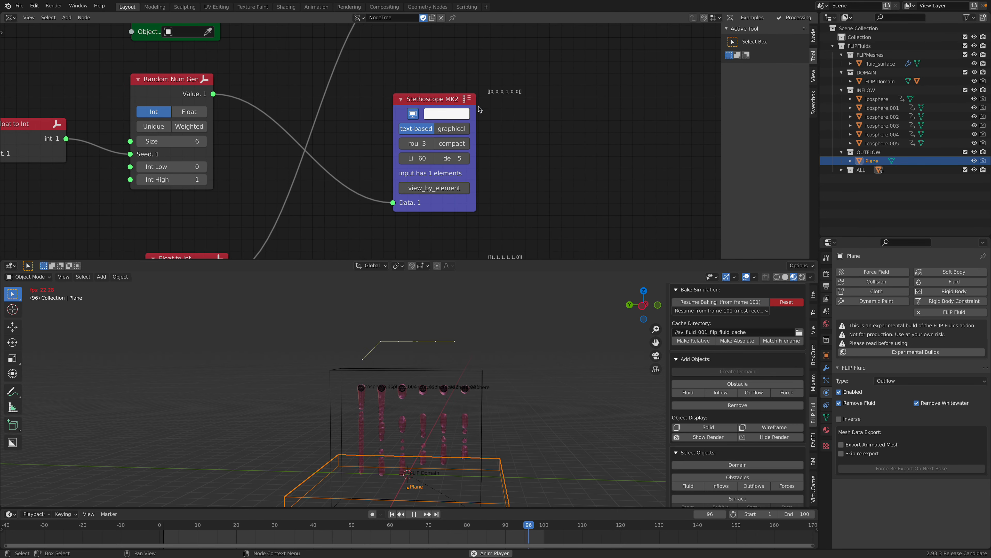
{"action": "key", "text": "space"}
- Link the Random Num Gen node's Value output to the values input of Object ID Set MK2, and play the animation to check the pattern curve
{"action": "scroll", "coordinate": [390, 156], "scroll_direction": "down", "scroll_amount": 4}
{"action": "left_click_drag", "start_coordinate": [305, 134], "coordinate": [394, 80]}
{"action": "middle_click_drag", "start_coordinate": [532, 410], "coordinate": [524, 359], "text": "shift"}
{"action": "key", "text": "space"}
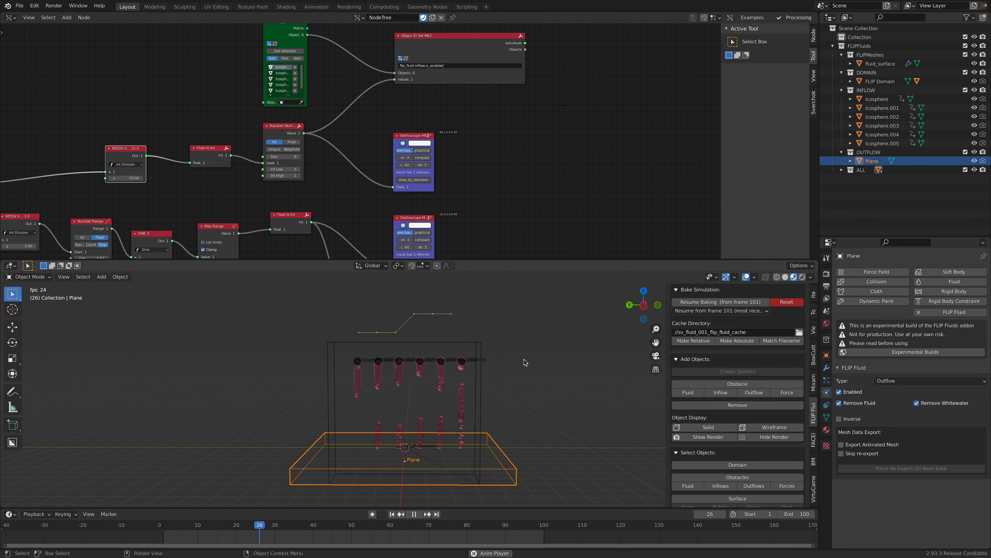
{"action": "scroll", "coordinate": [490, 371], "scroll_direction": "up", "scroll_amount": 1}
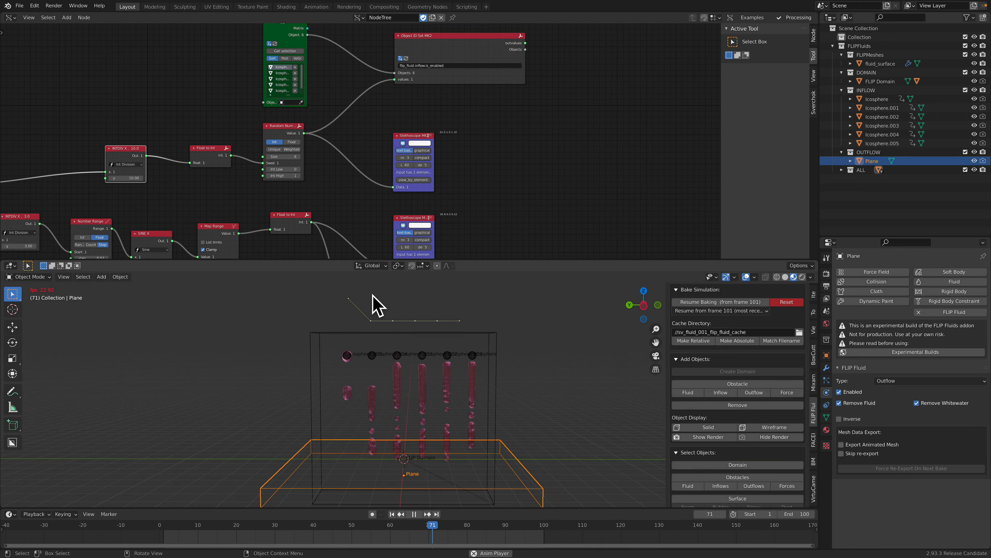
{"action": "scroll", "coordinate": [504, 361], "scroll_direction": "down", "scroll_amount": 1}
{"action": "key", "text": "space"}
- Return to the first frame, deselect the plane, and advance frame by frame to frame 101 to key the random inflow states
{"action": "scroll", "coordinate": [367, 163], "scroll_direction": "down", "scroll_amount": 3}
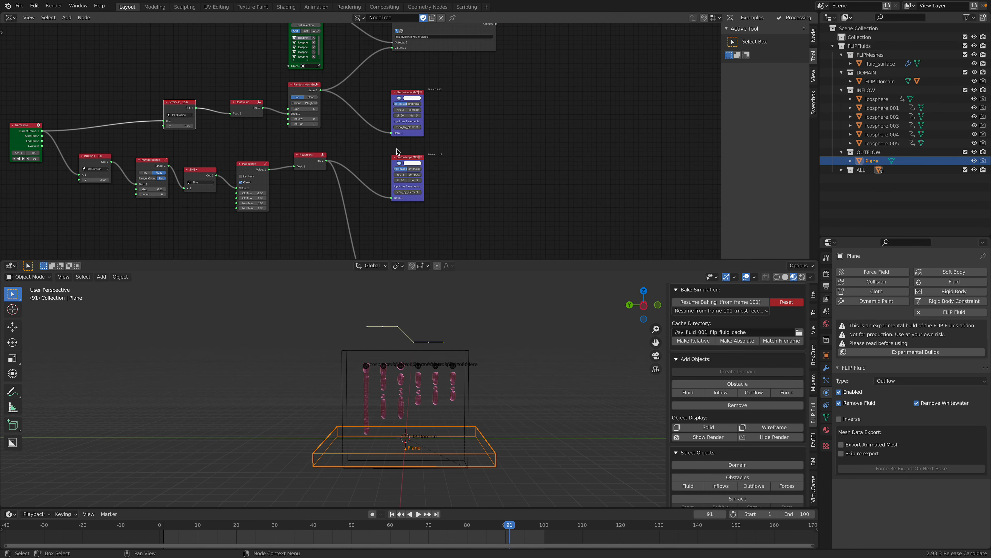
{"action": "left_click_drag", "start_coordinate": [447, 204], "coordinate": [453, 186]}
{"action": "mouse_move", "coordinate": [384, 154]}
{"action": "middle_mouse_down"}
{"action": "mouse_move", "coordinate": [389, 173]}
{"action": "mouse_move", "coordinate": [385, 133]}
{"action": "middle_mouse_up"}
{"action": "scroll", "coordinate": [385, 173], "scroll_direction": "up", "scroll_amount": 2}
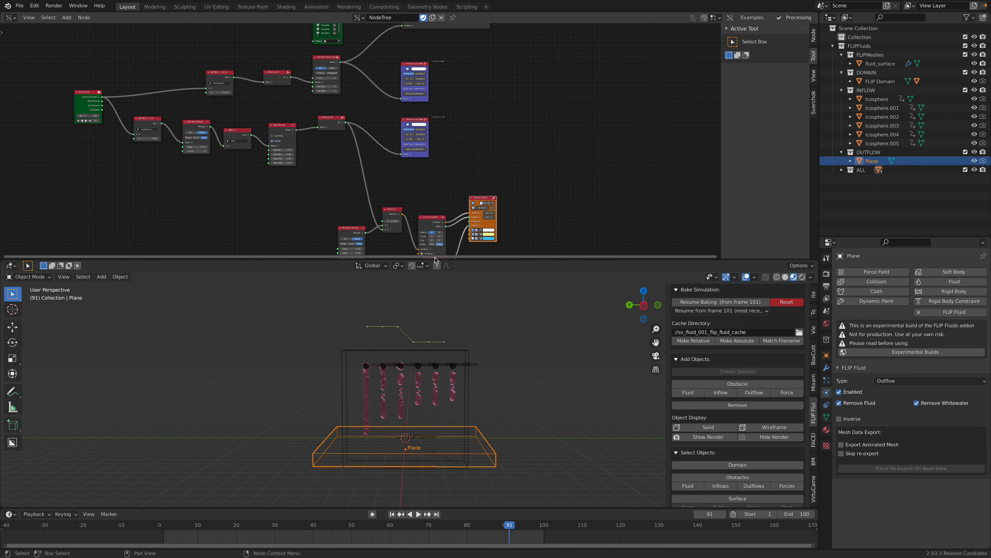
{"action": "key", "text": "shift+Left"}
{"action": "left_click", "coordinate": [531, 377]}
{"action": "key", "text": "Right"}
{"action": "key", "text": "Right"}
{"action": "key", "text": "Right"}
{"action": "key", "text": "Right"}
{"action": "key", "text": "Right"}
{"action": "key", "text": "Right"}
{"action": "key", "text": "Right"}
{"action": "key", "text": "Right"}
{"action": "key", "text": "Right"}
{"action": "key", "text": "Right"}
{"action": "key", "text": "Right"}
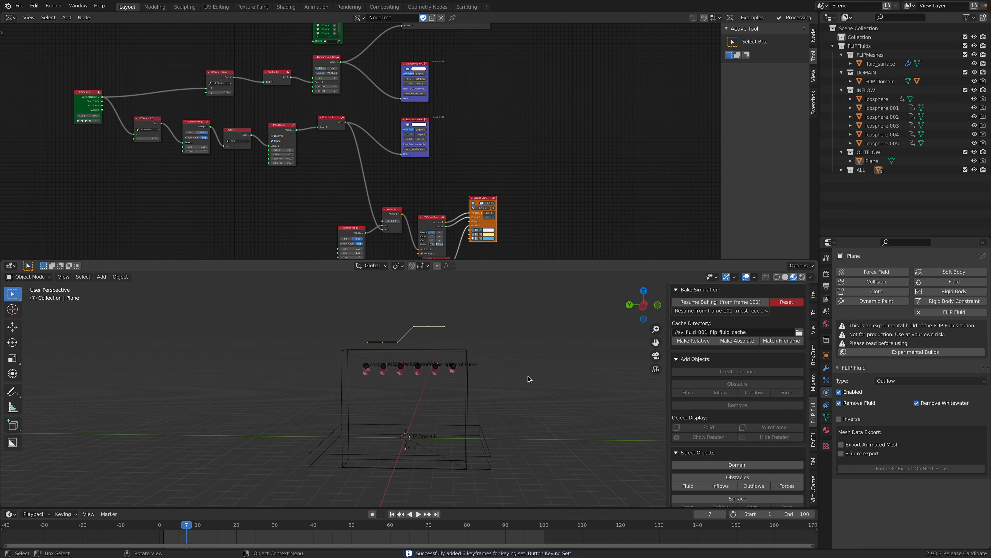
{"action": "key", "text": "Right"}
{"action": "key", "text": "Right"}
{"action": "key", "text": "Right"}
{"action": "key", "text": "Right"}
{"action": "key", "text": "Right"}
{"action": "key", "text": "Right"}
{"action": "key", "text": "Right"}
{"action": "key", "text": "Right"}
{"action": "key", "text": "Right"}
{"action": "key", "text": "Right"}
{"action": "key", "text": "Right"}
{"action": "key", "text": "Right"}
{"action": "key", "text": "Right"}
{"action": "key", "text": "Right"}
{"action": "key", "text": "Right"}
{"action": "key", "text": "Right"}
{"action": "key", "text": "Right"}
{"action": "key", "text": "Right"}
{"action": "key", "text": "Right"}
{"action": "key", "text": "Right"}
{"action": "key", "text": "Right"}
{"action": "key", "text": "Right"}
{"action": "key", "text": "Right"}
{"action": "key", "text": "Right"}
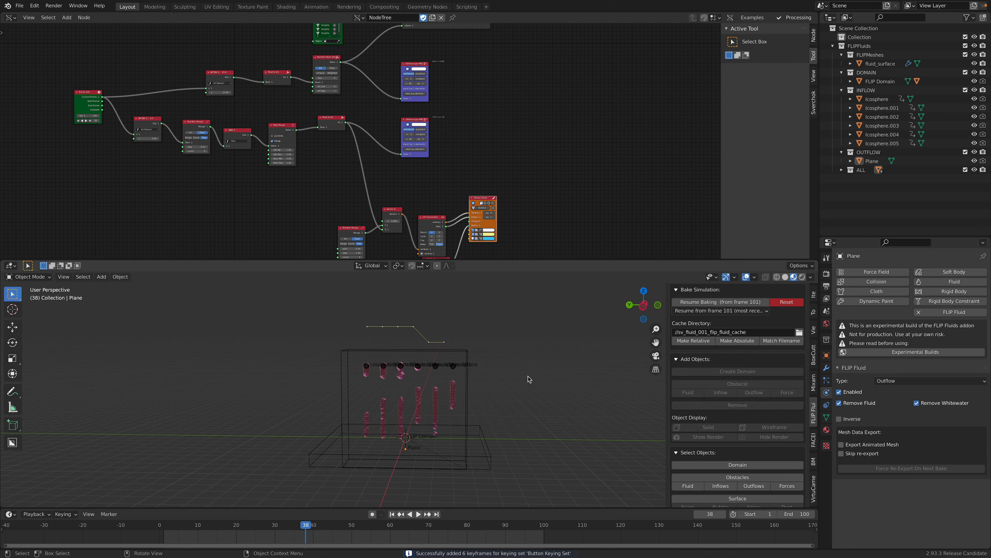
{"action": "key", "text": "Right"}
{"action": "key", "text": "Right"}
{"action": "key", "text": "Right"}
{"action": "key", "text": "Right"}
{"action": "key", "text": "Right"}
{"action": "key", "text": "Right"}
{"action": "key", "text": "Right"}
{"action": "key", "text": "Right"}
{"action": "key", "text": "Right"}
{"action": "key", "text": "Right"}
{"action": "key", "text": "Right"}
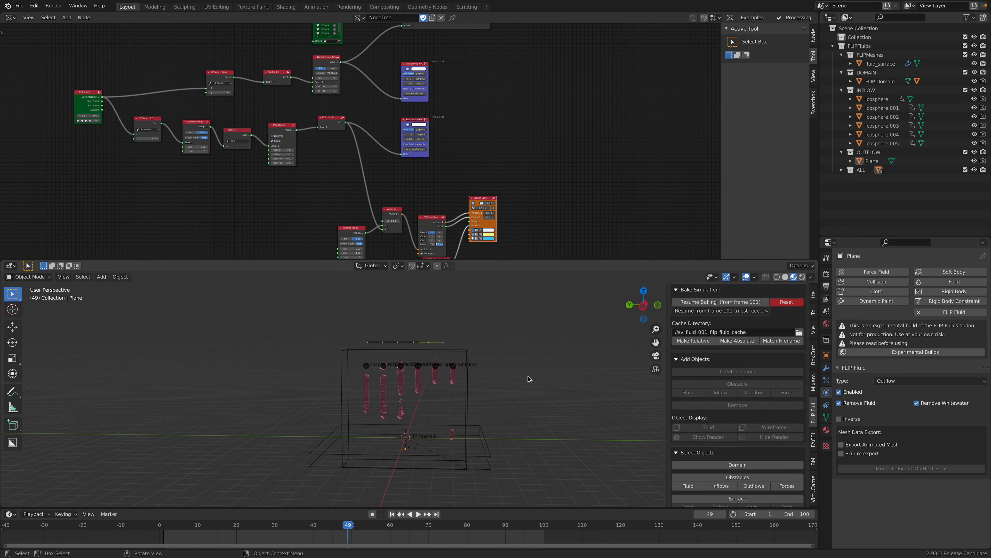
{"action": "key", "text": "Right"}
{"action": "key", "text": "Right"}
{"action": "key", "text": "Right"}
{"action": "key", "text": "Right"}
{"action": "key", "text": "Right"}
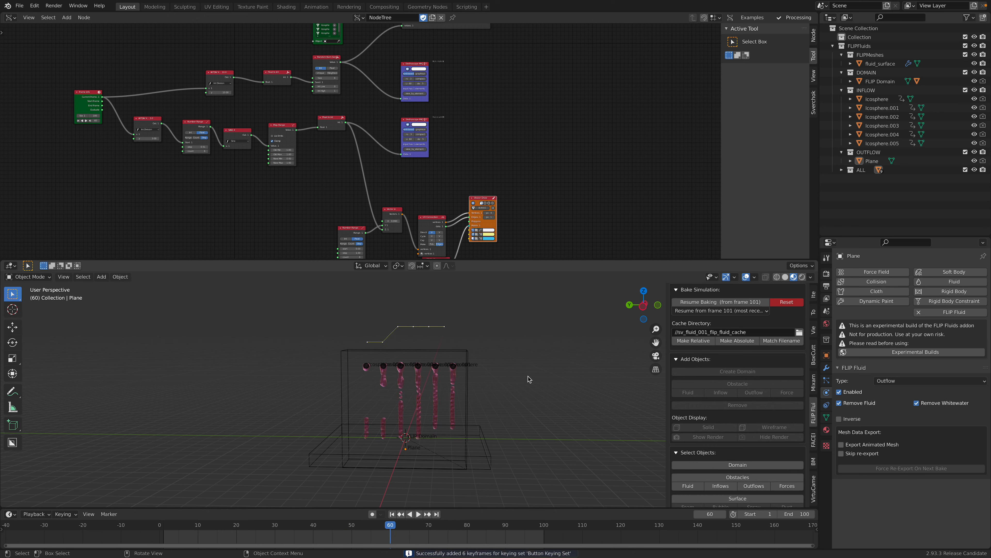
{"action": "key", "text": "Right"}
{"action": "key", "text": "Right"}
{"action": "key", "text": "Right"}
{"action": "key", "text": "Right"}
{"action": "key", "text": "Right"}
{"action": "key", "text": "Right"}
{"action": "key", "text": "Right"}
{"action": "key", "text": "Right"}
{"action": "key", "text": "Right"}
{"action": "key", "text": "Right"}
{"action": "key", "text": "Right"}
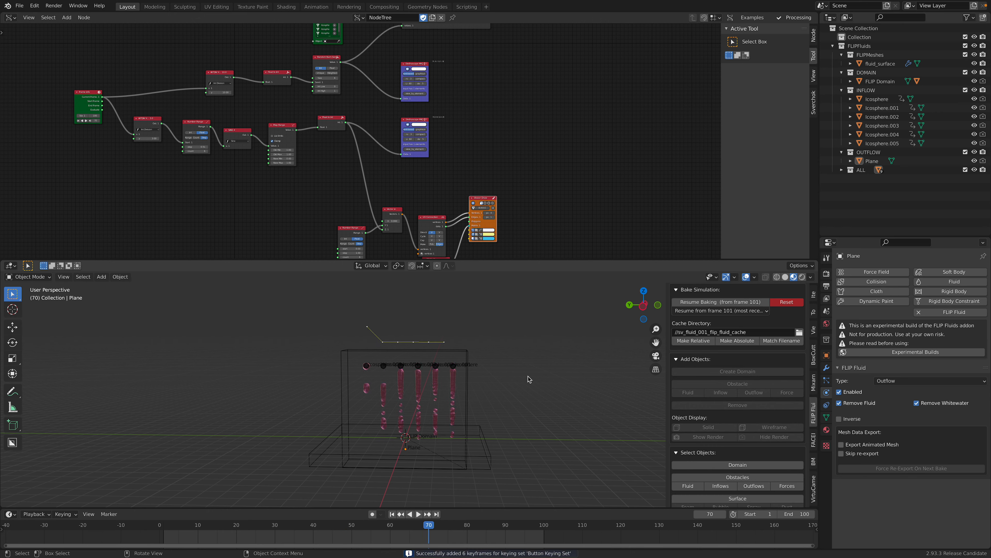
{"action": "key", "text": "Right"}
{"action": "key", "text": "Right"}
{"action": "key", "text": "Right"}
{"action": "key", "text": "Right"}
{"action": "key", "text": "Right"}
{"action": "key", "text": "Right"}
{"action": "key", "text": "Right"}
{"action": "key", "text": "Right"}
{"action": "key", "text": "Right"}
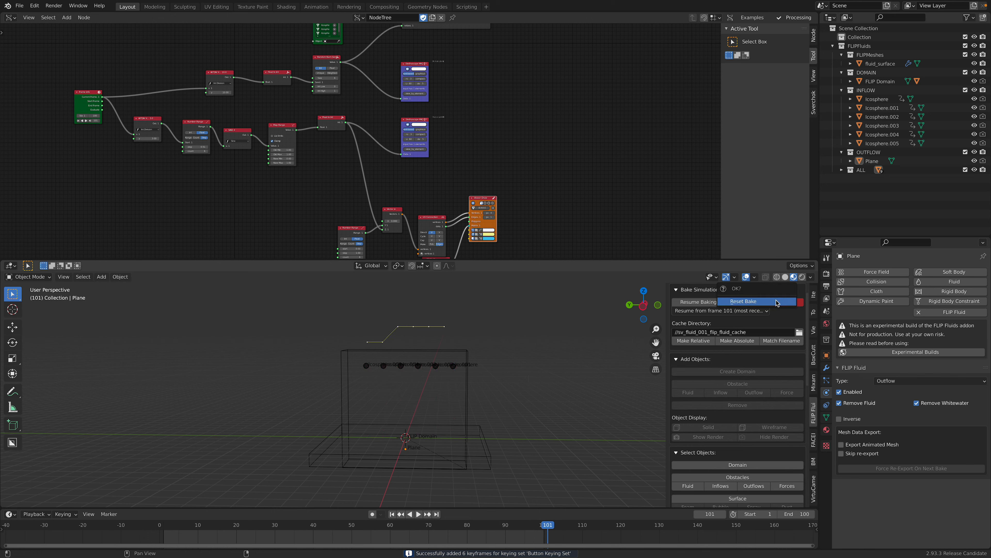
- Reset and rebake the FLIP Fluids simulation, and scrub the timeline to frame 45
{"action": "left_click", "coordinate": [778, 304]}
{"action": "left_click", "coordinate": [709, 302]}
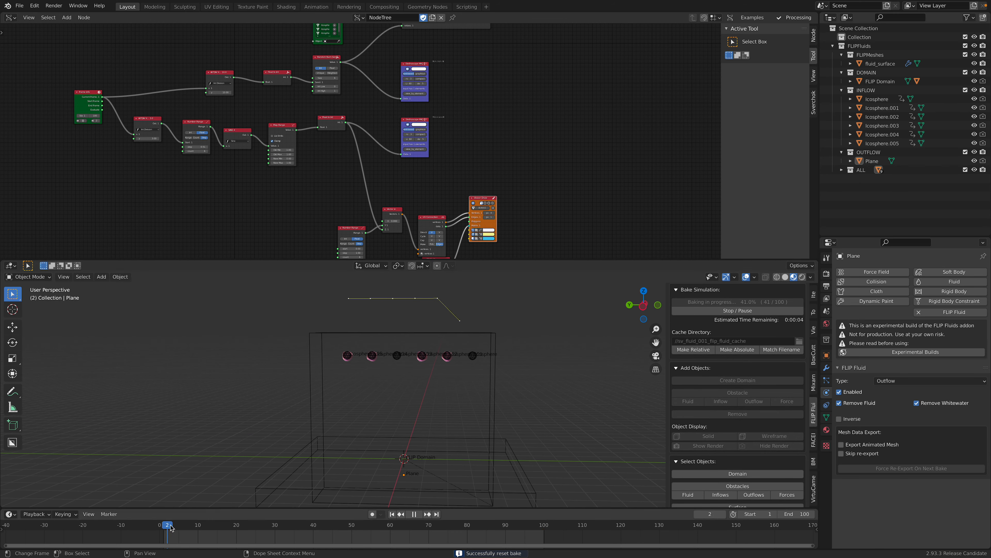
{"action": "left_click_drag", "start_coordinate": [195, 527], "coordinate": [333, 527]}
- Enlarge the node editor and move the Viewer Draw, Vector In and UV Connection nodes up closer to the two branches
{"action": "left_click_drag", "start_coordinate": [332, 259], "coordinate": [332, 370]}
{"action": "scroll", "coordinate": [318, 211], "scroll_direction": "up", "scroll_amount": 3}
{"action": "left_click_drag", "start_coordinate": [524, 264], "coordinate": [544, 200]}
{"action": "left_click_drag", "start_coordinate": [418, 279], "coordinate": [420, 235]}
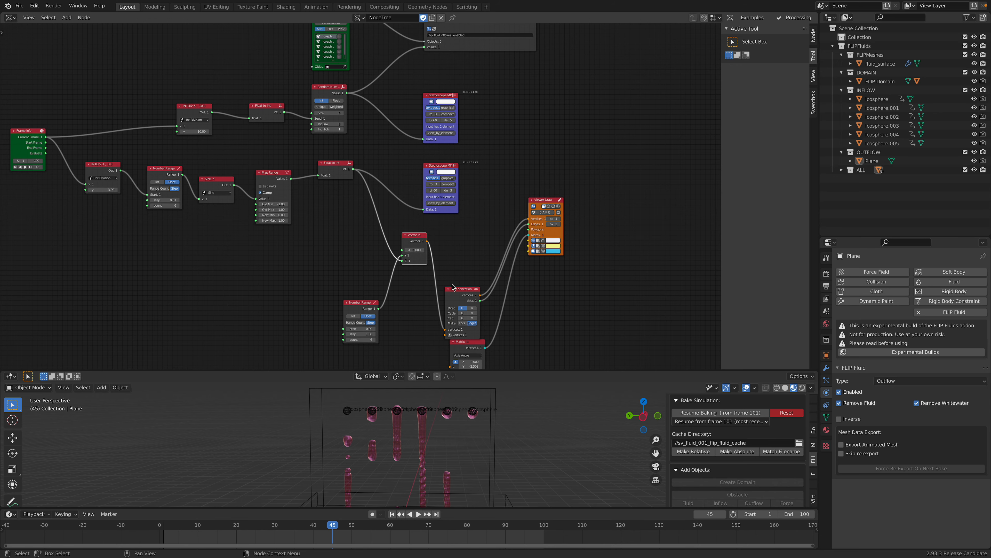
{"action": "left_click_drag", "start_coordinate": [454, 290], "coordinate": [456, 248]}
- Link the Random Num Gen Value output to Vector In's Z input, enlarge the 3D viewport again, and play the rebaked simulation
{"action": "scroll", "coordinate": [390, 216], "scroll_direction": "up", "scroll_amount": 2}
{"action": "middle_click_drag", "start_coordinate": [367, 108], "coordinate": [392, 145]}
{"action": "left_click_drag", "start_coordinate": [366, 111], "coordinate": [431, 301]}
{"action": "left_click_drag", "start_coordinate": [467, 370], "coordinate": [466, 251]}
{"action": "key", "text": "space"}
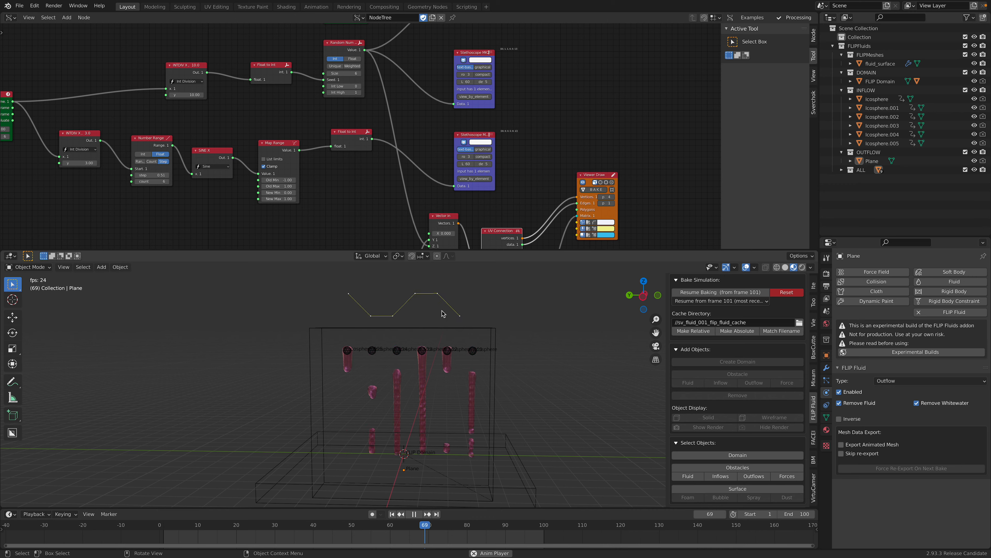